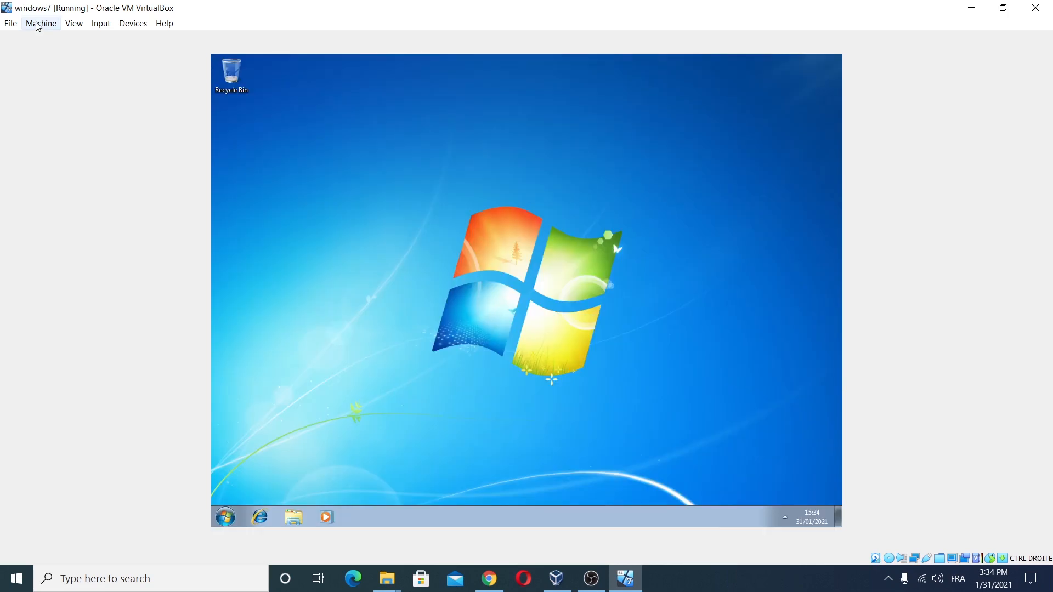
# Adjust the virtual machine window to the guest display size and move it clear of the host desktop icons
pyautogui.click(72, 29)
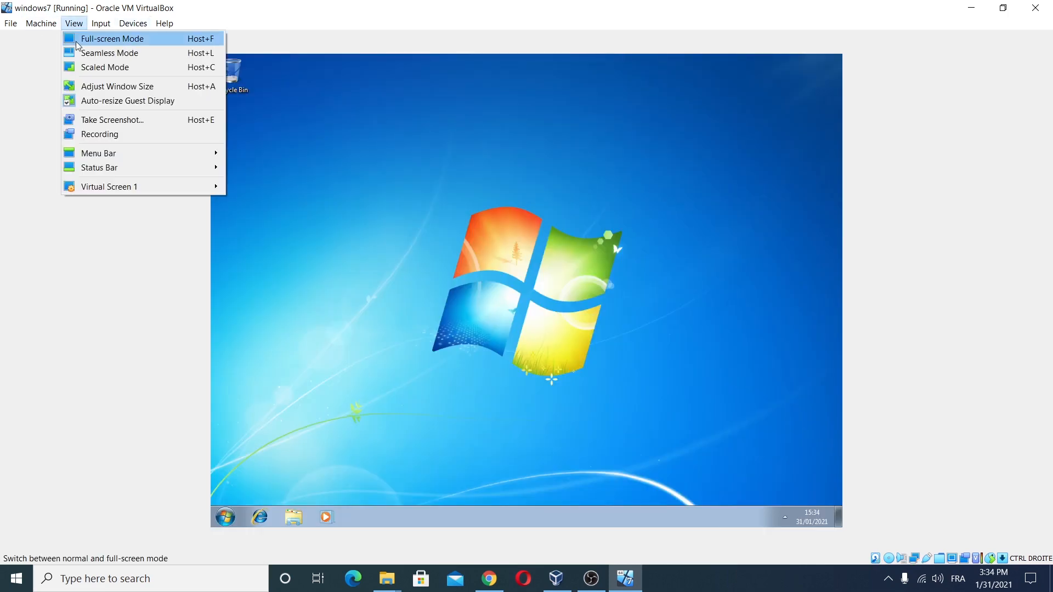
pyautogui.click(95, 88)
pyautogui.moveTo(350, 9); pyautogui.dragTo(758, 35)
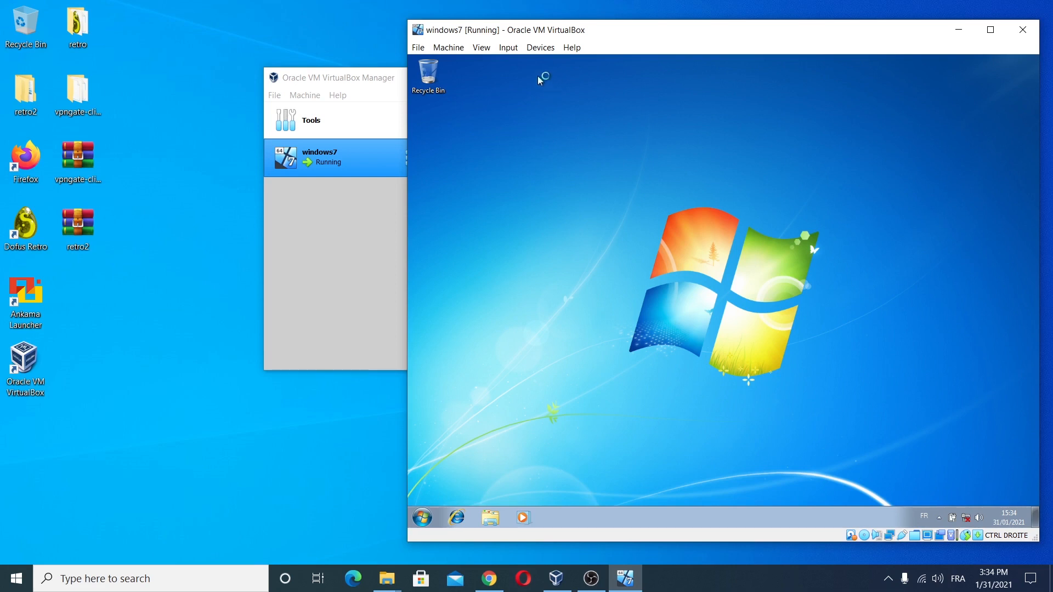
# Insert the Guest Additions CD image into the windows7 virtual machine
pyautogui.click(508, 48)
pyautogui.moveTo(536, 48)
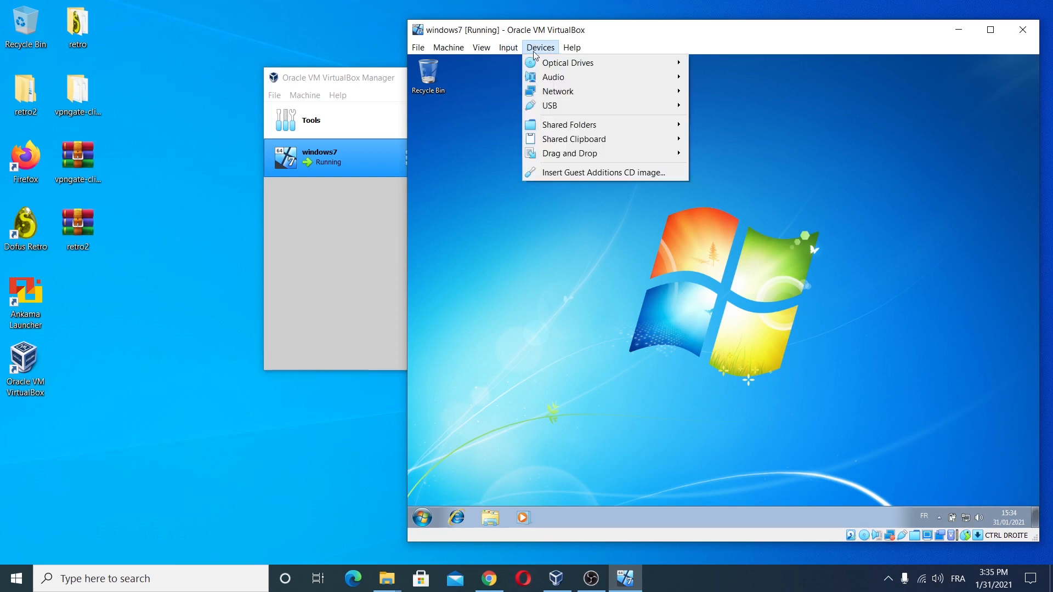
pyautogui.click(604, 173)
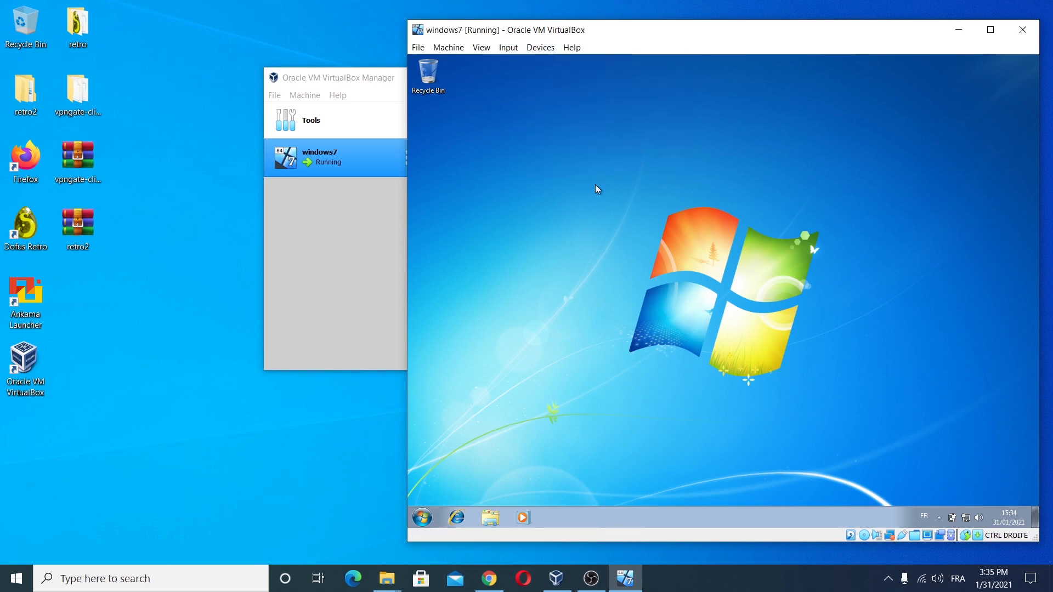
# Browse the guest's VirtualBox Guest Additions CD drive, locate the VBoxWindowsAdditions and VBoxWindowsAdditions-amd64 installers, and close the window
pyautogui.click(422, 519)
pyautogui.click(588, 384)
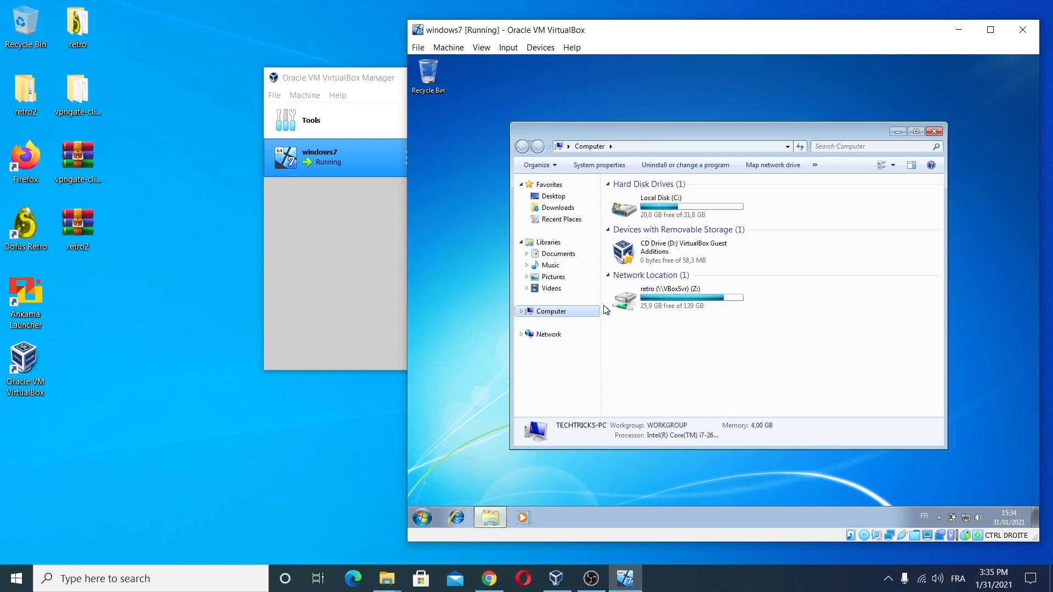
pyautogui.doubleClick(666, 252)
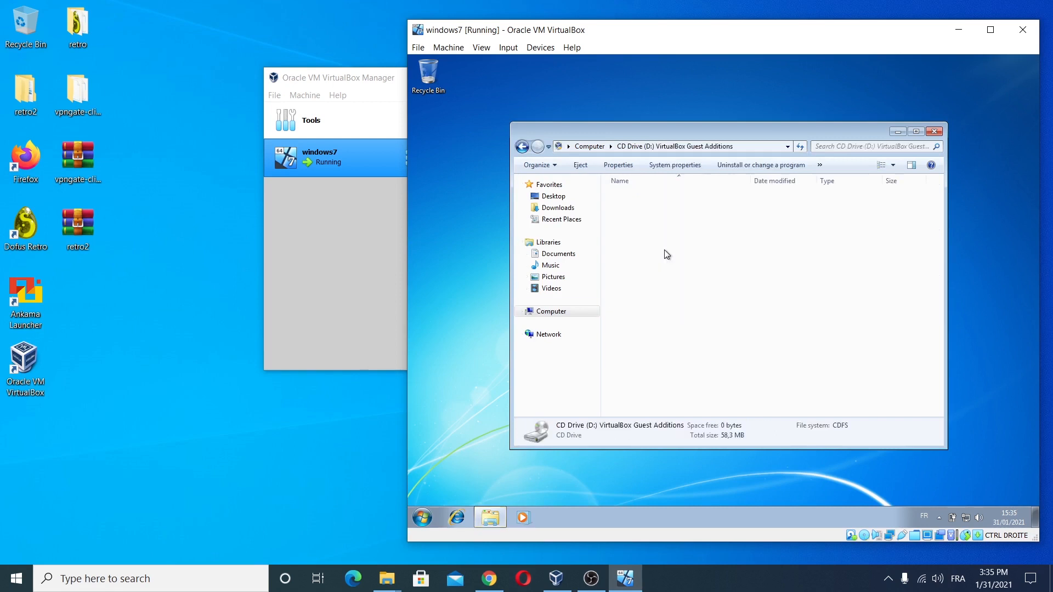
pyautogui.click(675, 317)
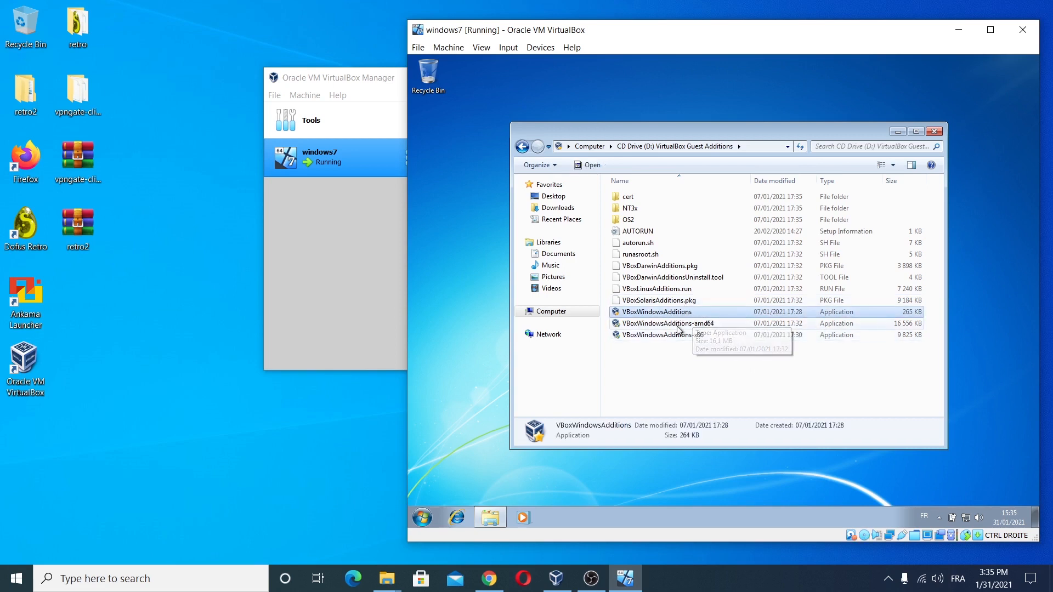
pyautogui.click(678, 328)
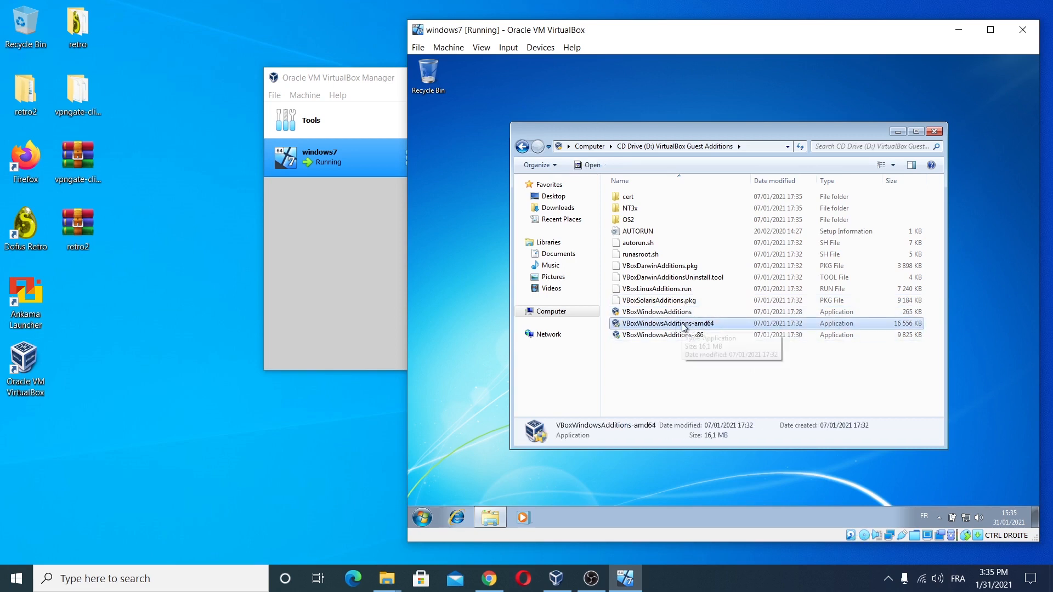
pyautogui.click(936, 133)
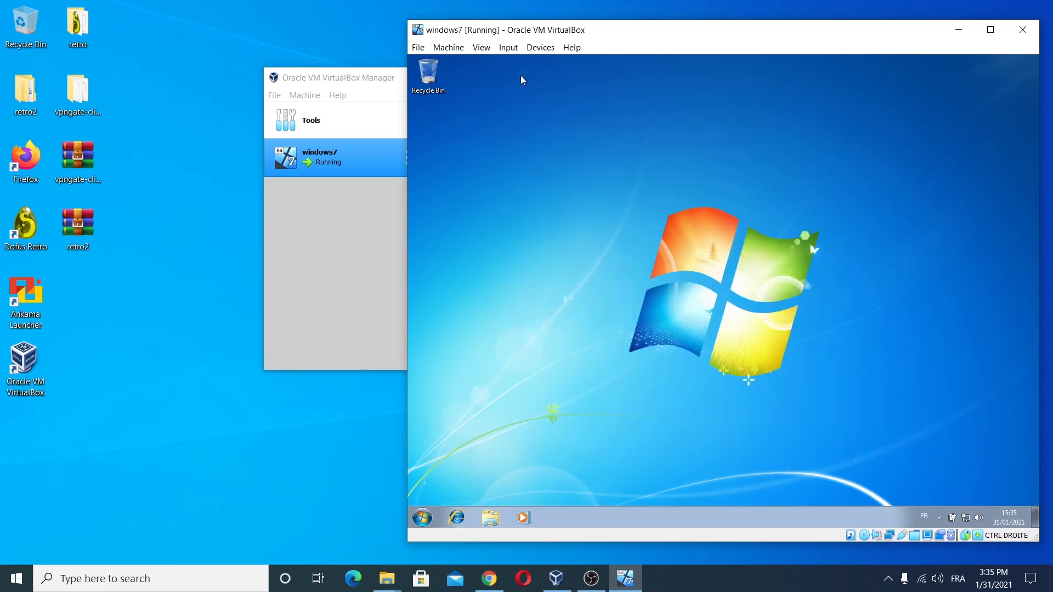
# Check which direction the virtual machine's Drag and Drop setting allows
pyautogui.click(508, 50)
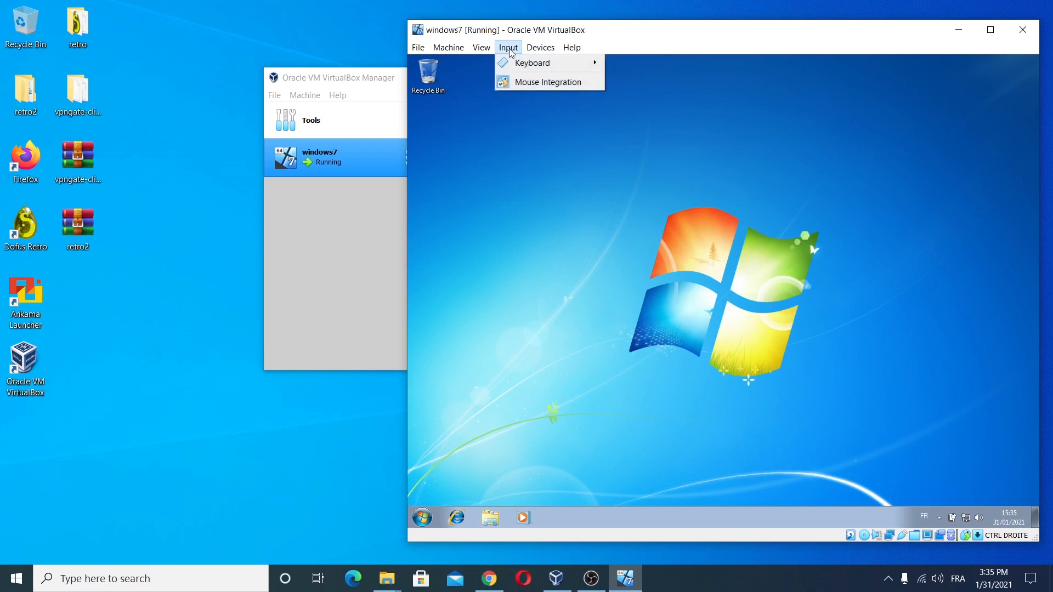
pyautogui.moveTo(528, 51)
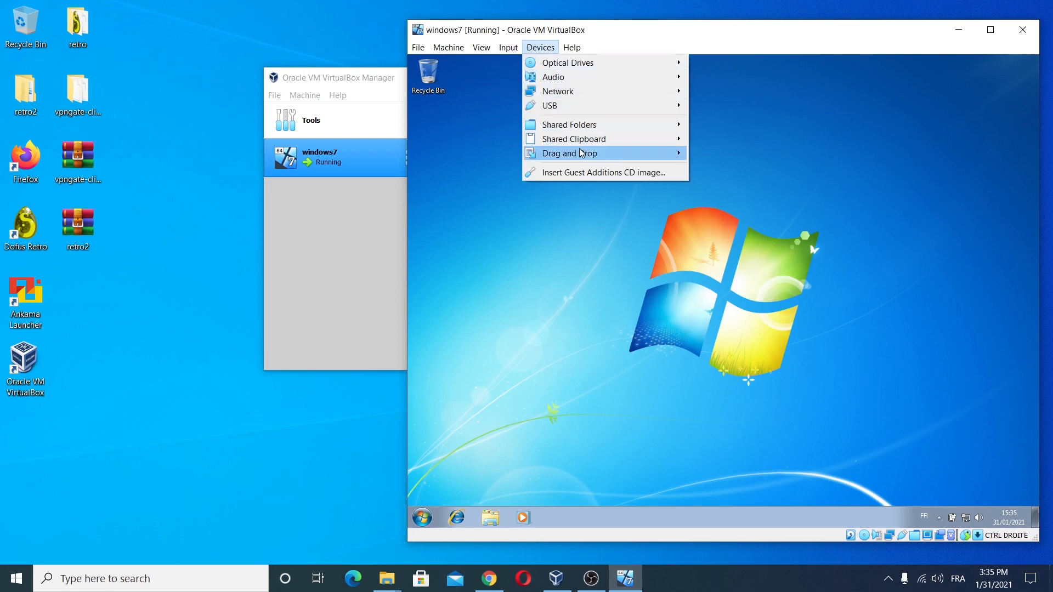
pyautogui.moveTo(583, 155)
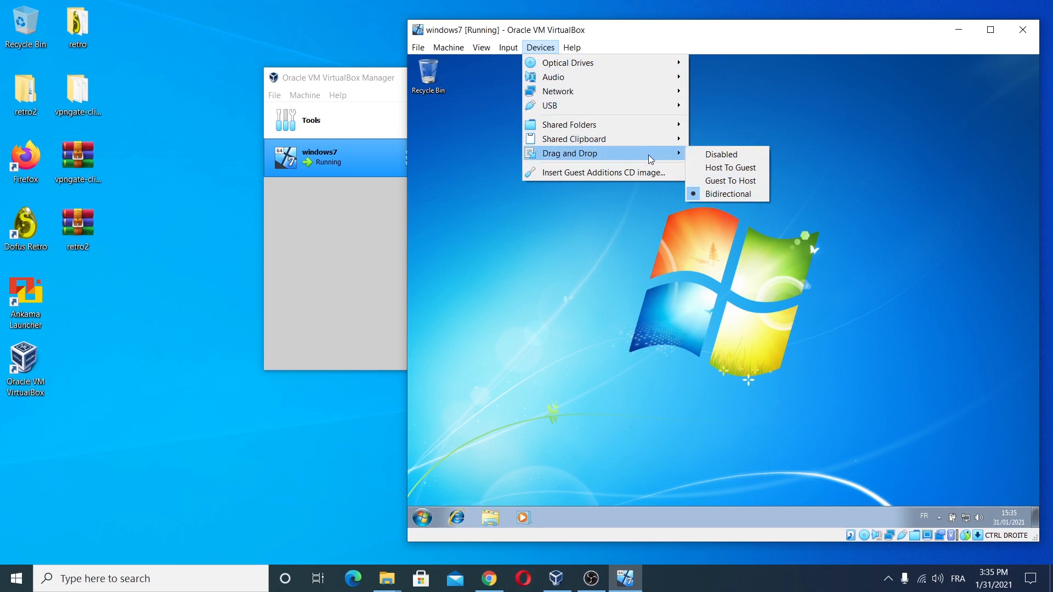
pyautogui.click(623, 199)
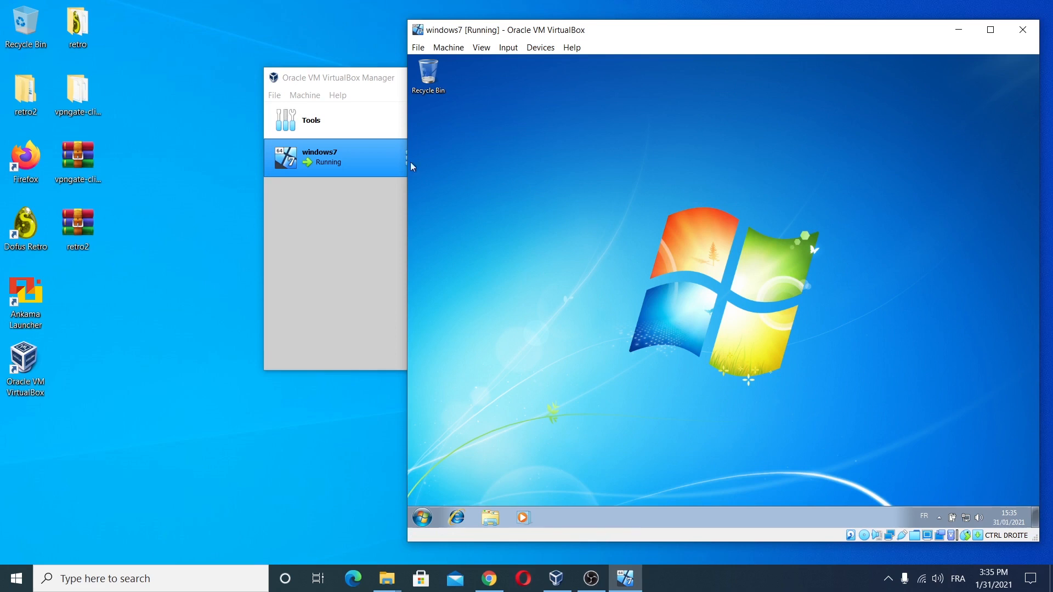
# Copy the retro2 archive from the host desktop to the Windows 7 guest desktop
pyautogui.click(81, 227)
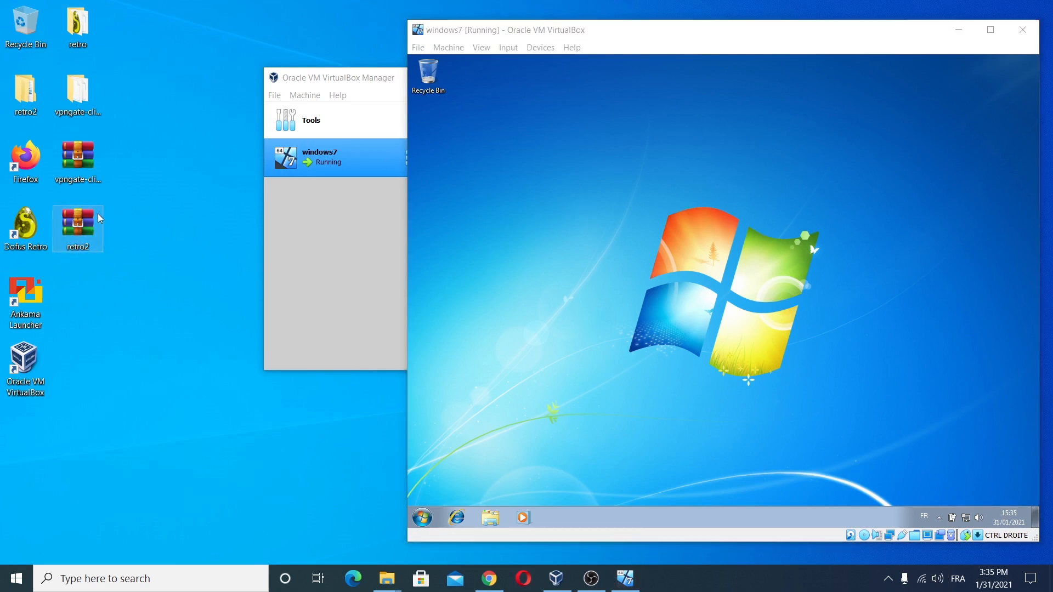
pyautogui.moveTo(98, 214)
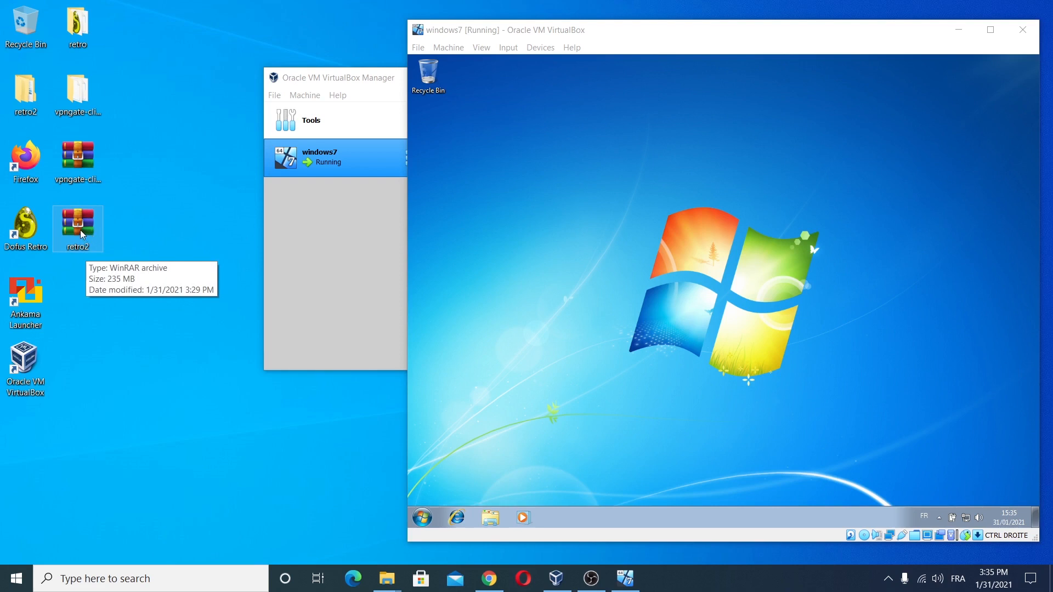
pyautogui.moveTo(80, 229); pyautogui.dragTo(545, 168)
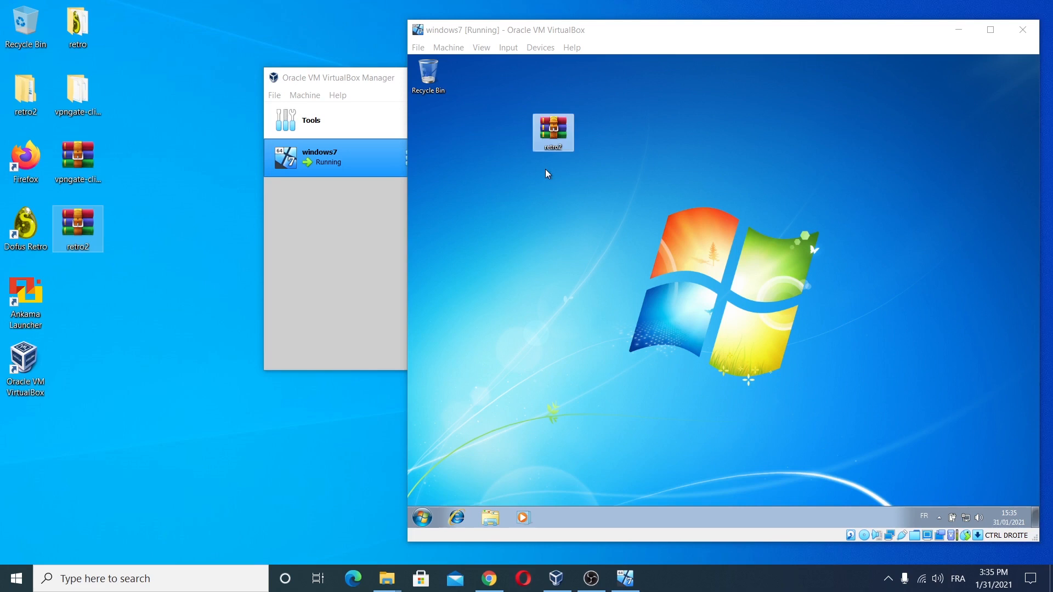
# Extract the retro2 archive on the guest desktop into its own retro2 folder
pyautogui.moveTo(553, 132); pyautogui.dragTo(442, 129)
pyautogui.rightClick(548, 130)
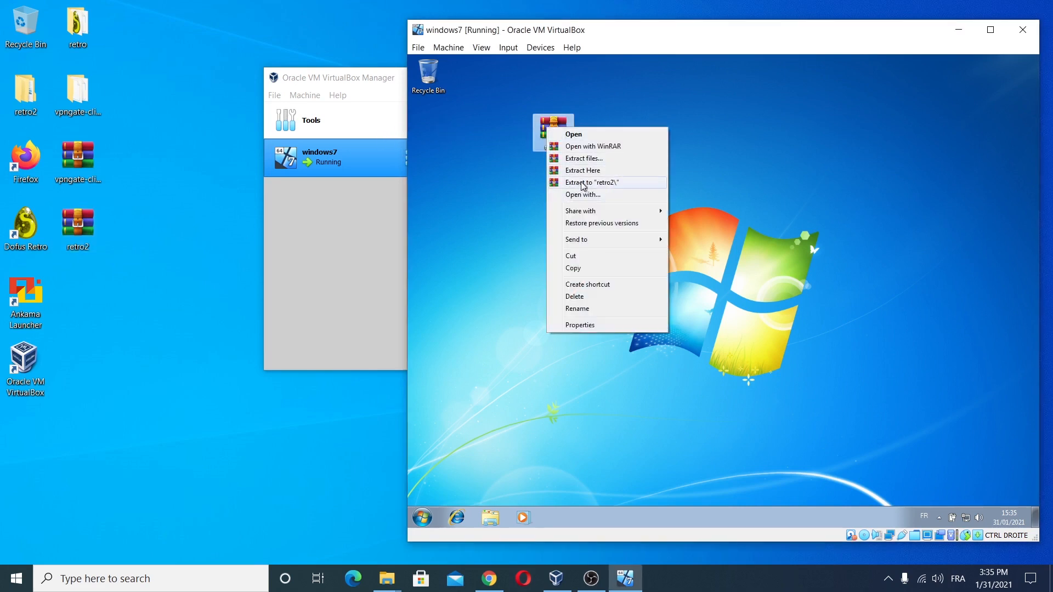
pyautogui.click(582, 183)
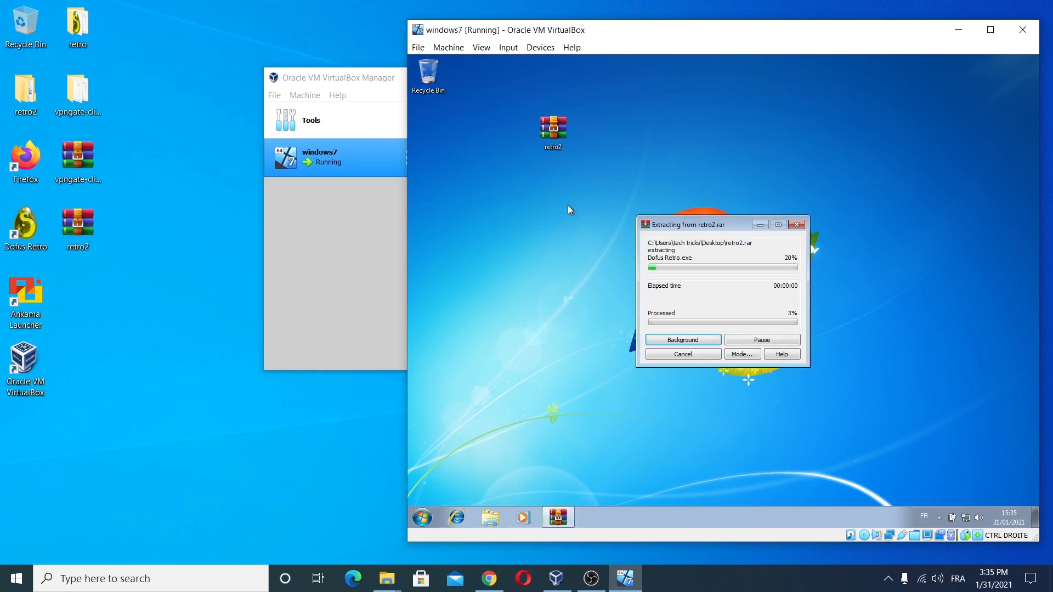
# Switch to Chrome, download SoftEther VPN Client + VPN Gate Client Plugin from the VPN Gate page, and open the full downloads list
pyautogui.click(490, 579)
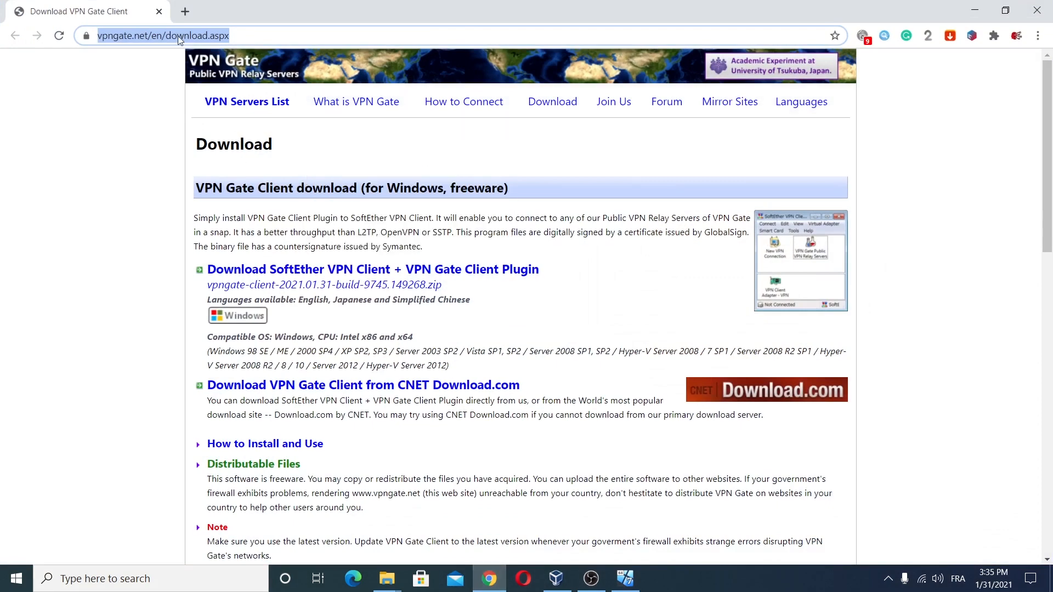
pyautogui.click(383, 274)
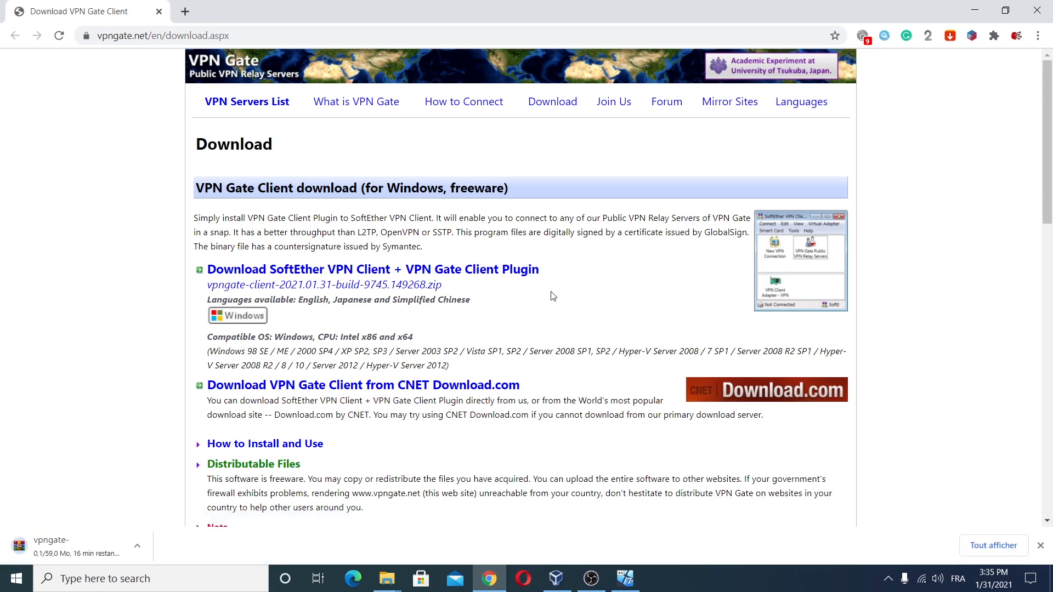
pyautogui.click(995, 545)
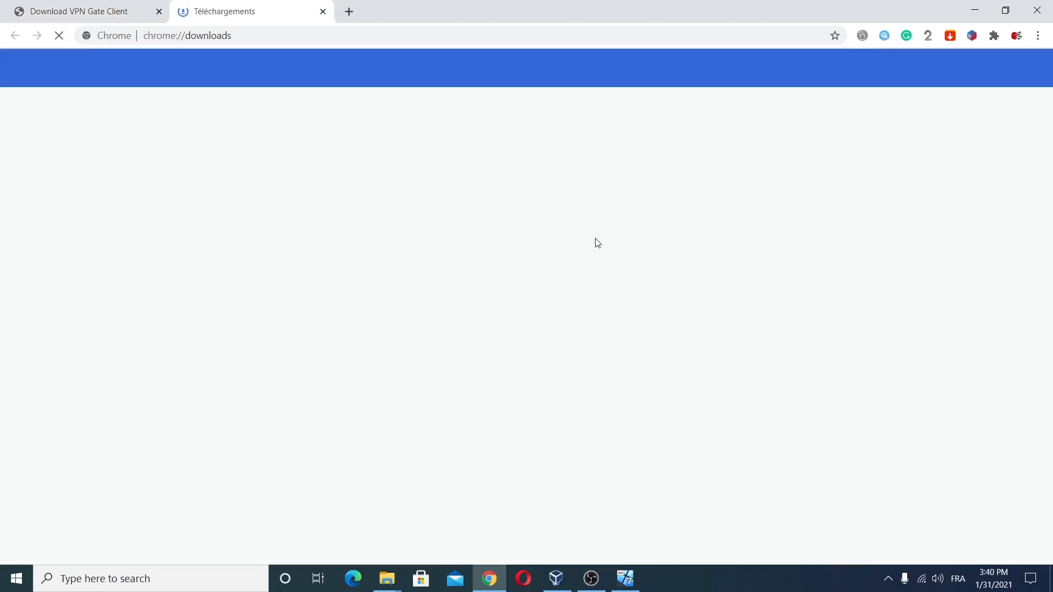
# Restore the browser to a smaller window and copy the downloaded vpngate-client zip onto the host desktop
pyautogui.click(1006, 10)
pyautogui.moveTo(503, 22); pyautogui.dragTo(766, 27)
pyautogui.moveTo(653, 164); pyautogui.dragTo(112, 313)
pyautogui.moveTo(910, 22); pyautogui.dragTo(806, 104)
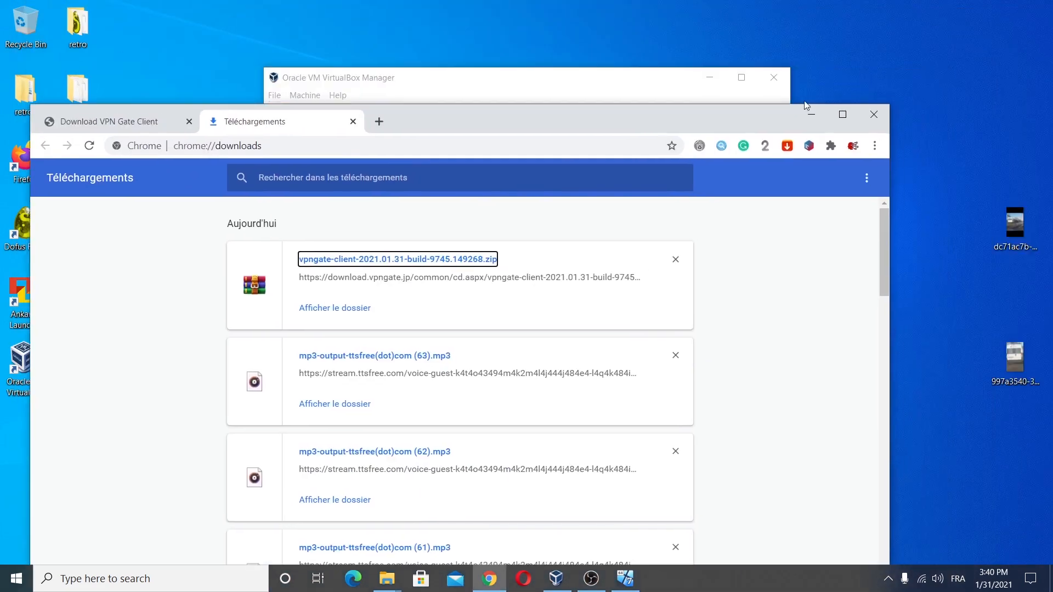
# Minimize the browser, switch to the windows7 virtual machine, and copy the vpngate-client archive onto the guest desktop
pyautogui.click(812, 114)
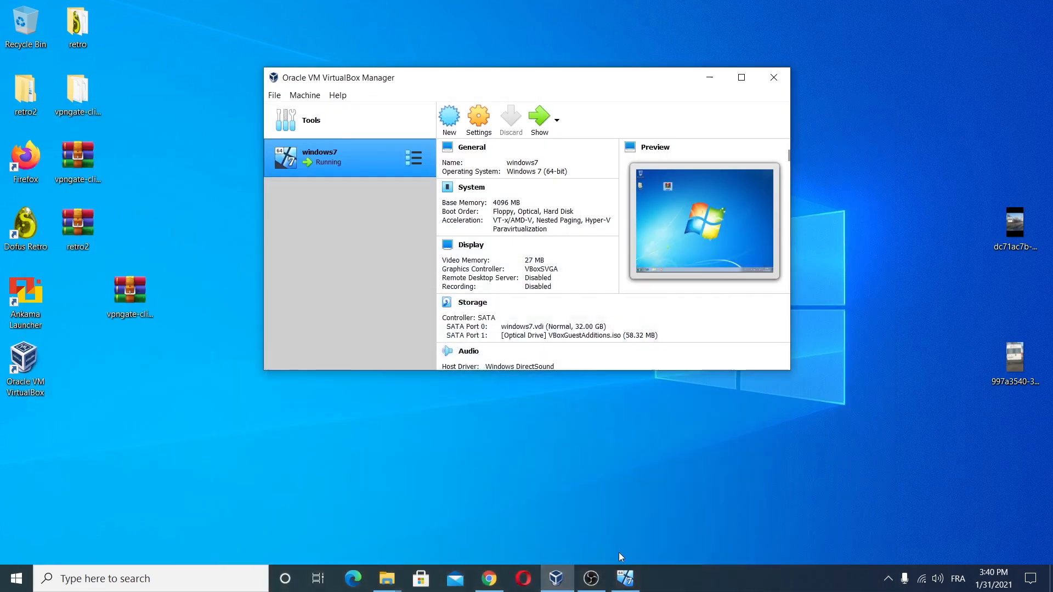
pyautogui.click(626, 579)
pyautogui.moveTo(148, 299); pyautogui.dragTo(471, 213)
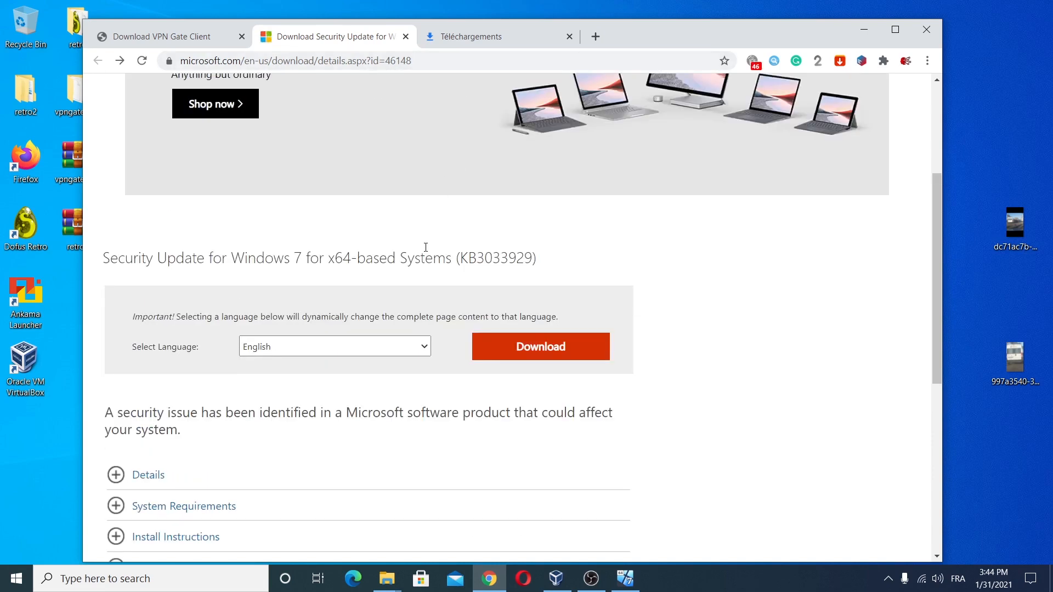
# Download the English Security Update for Windows 7 for x64-based Systems (KB3033929) from the Microsoft Download Center
pyautogui.click(386, 346)
pyautogui.scroll(-1, 371, 291)
pyautogui.click(335, 352)
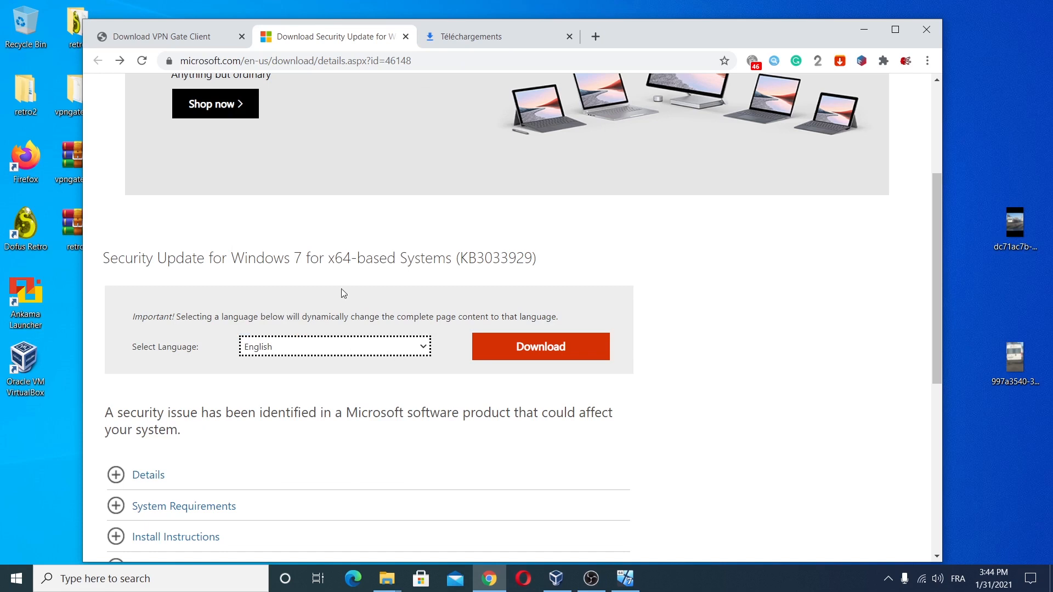
pyautogui.click(569, 345)
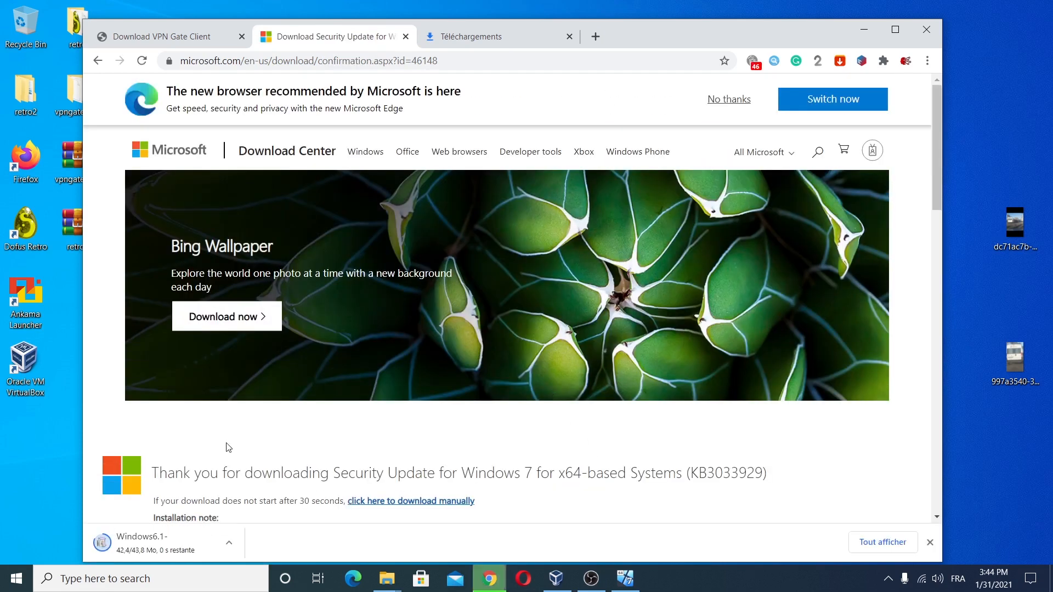
# Copy the downloaded KB3033929 update file to the host desktop and from there onto the Windows 7 guest desktop
pyautogui.moveTo(179, 547); pyautogui.dragTo(35, 451)
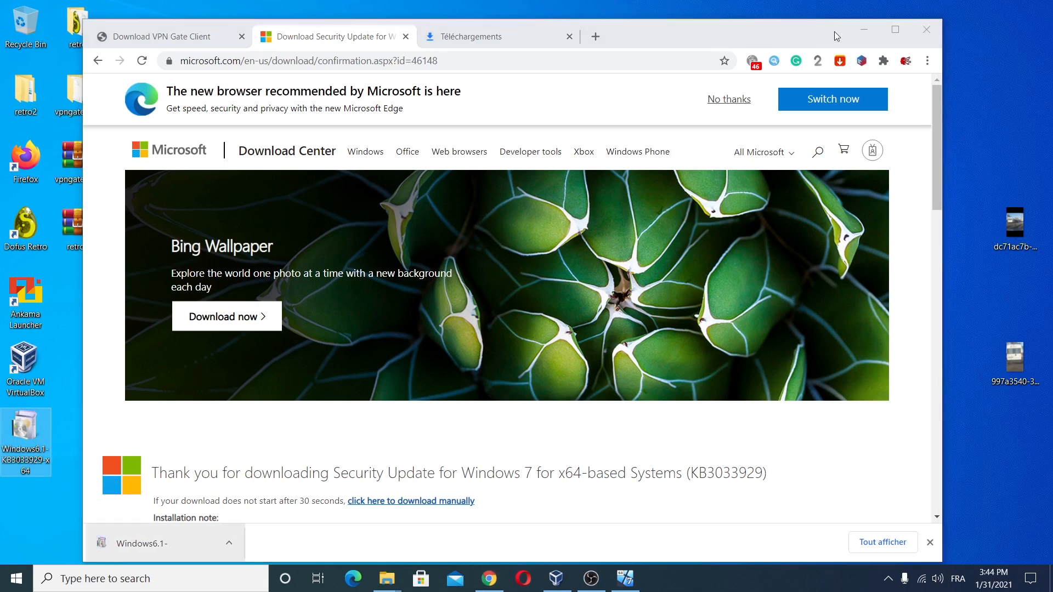
pyautogui.click(864, 29)
pyautogui.click(625, 578)
pyautogui.moveTo(26, 431); pyautogui.dragTo(557, 212)
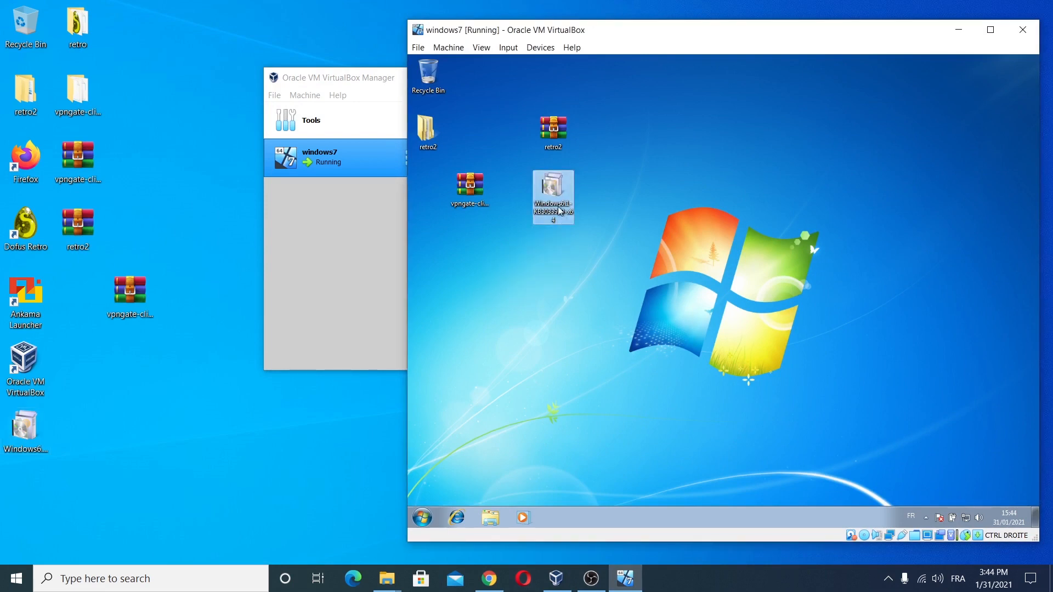
# Run the KB3033929 update file in the guest and install the security update
pyautogui.doubleClick(556, 195)
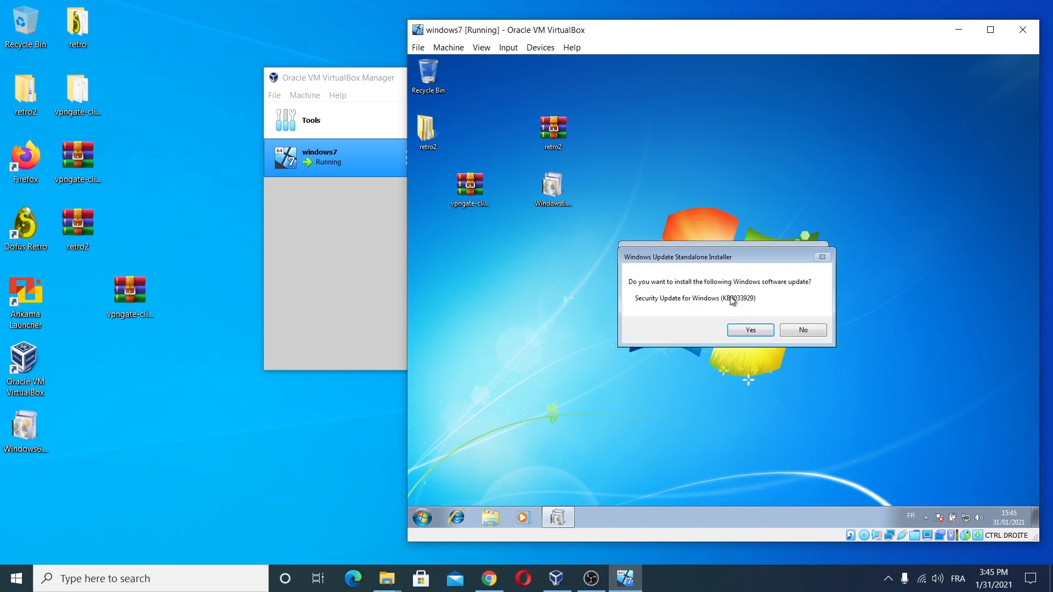
pyautogui.click(765, 329)
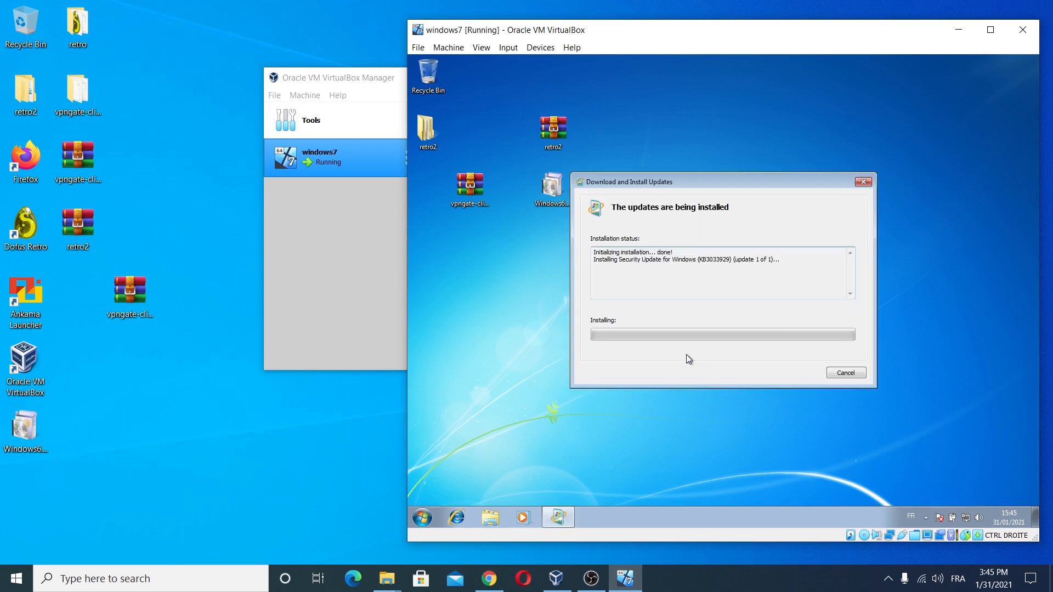
pyautogui.click(591, 579)
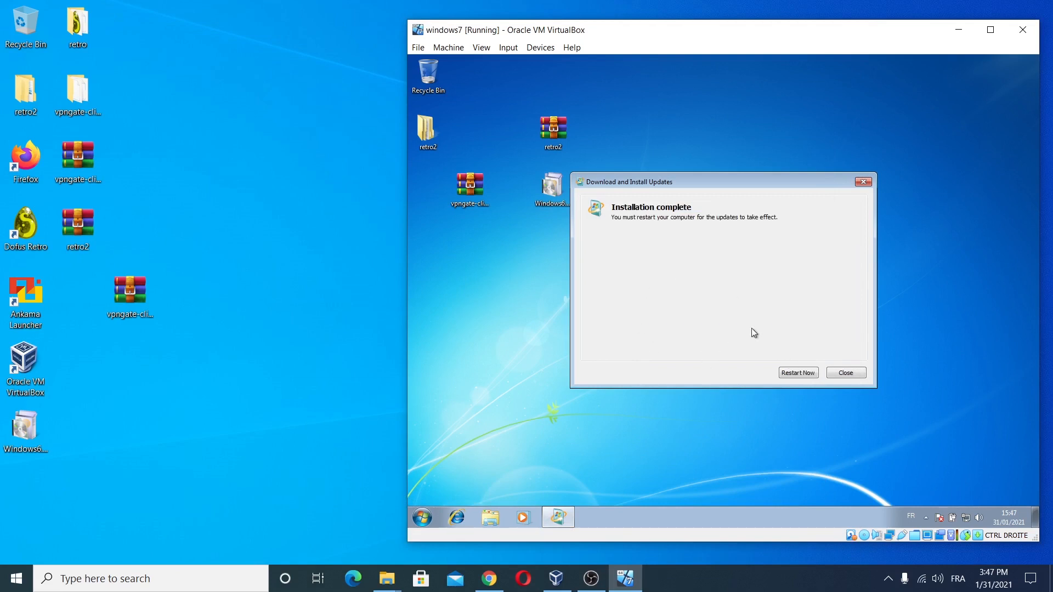
# Restart the guest to apply the update, dismiss the mouse integration notice, and sign in with the account password
pyautogui.click(798, 373)
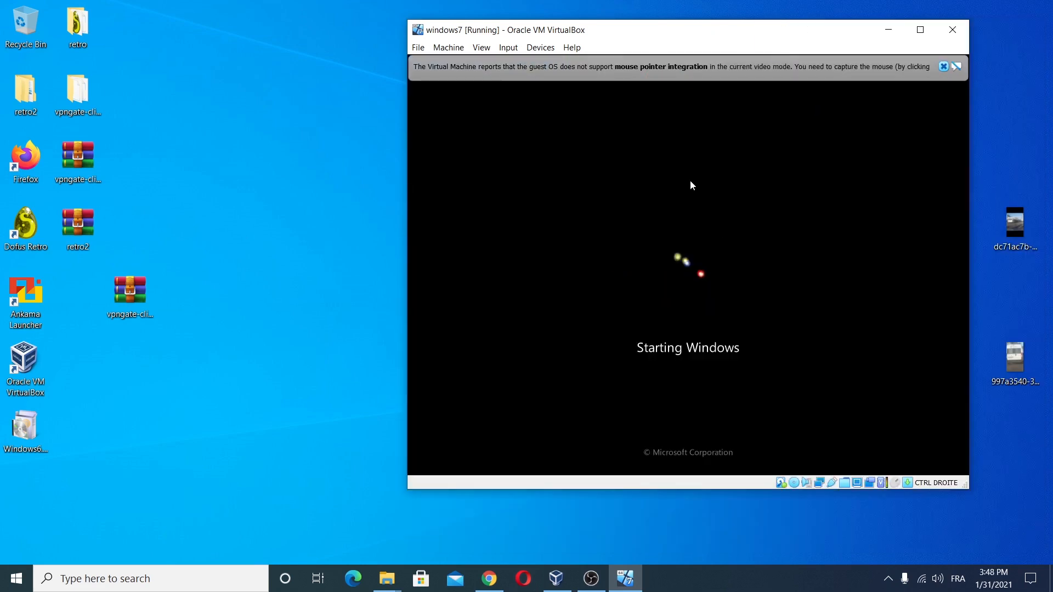
pyautogui.click(944, 67)
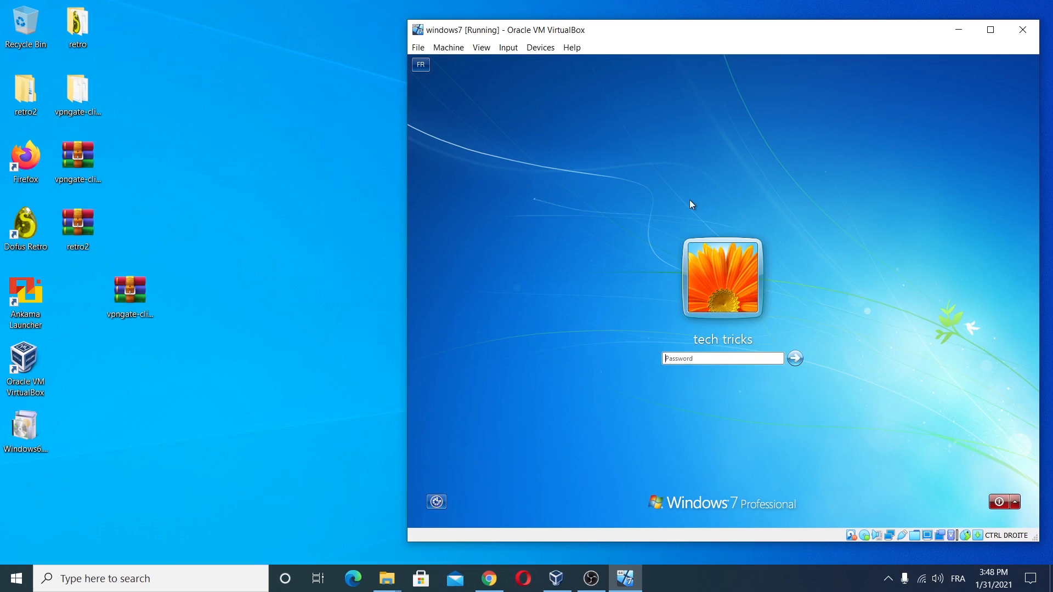
pyautogui.press('Return')
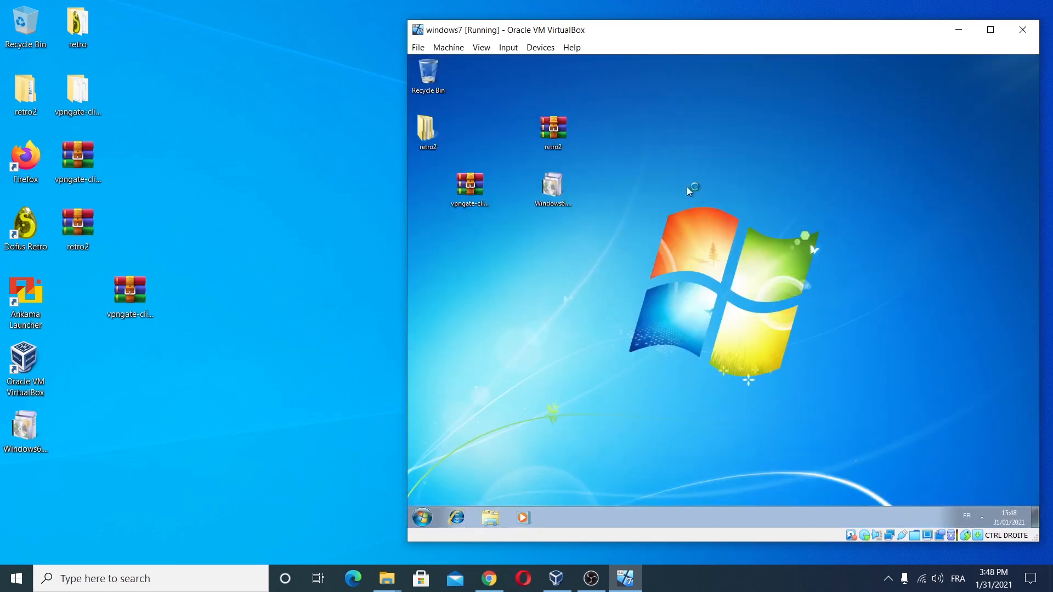
# Extract the vpngate-client archive on the guest desktop into a folder of the same name
pyautogui.click(470, 188)
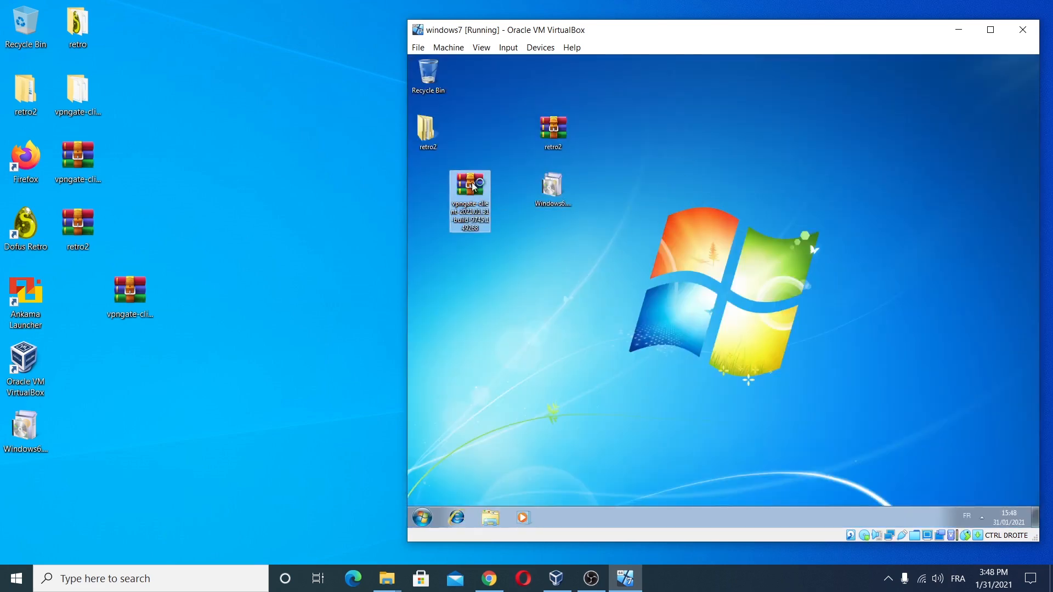
pyautogui.rightClick(470, 191)
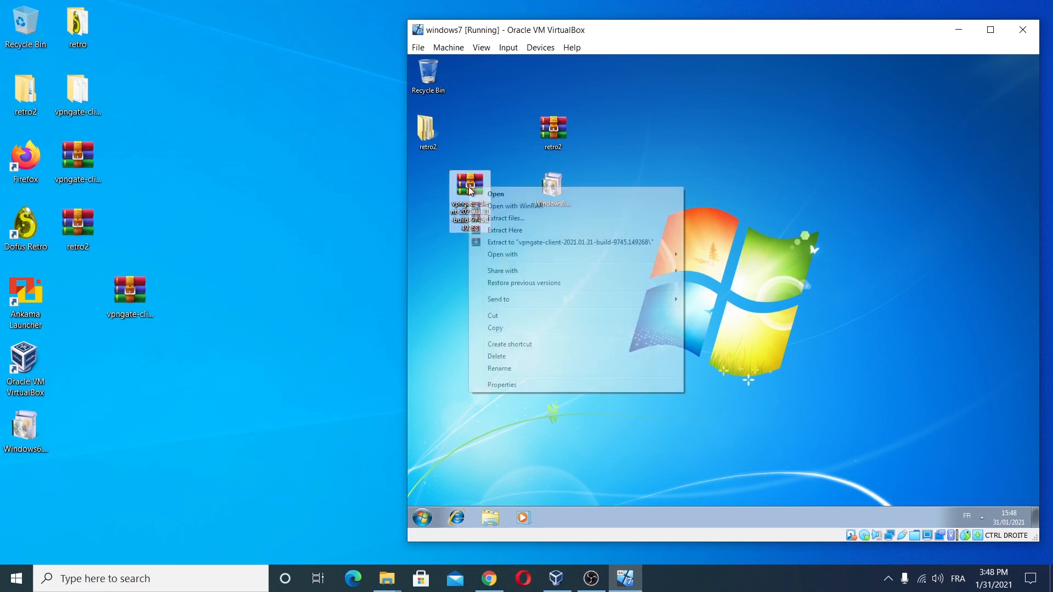
pyautogui.click(501, 243)
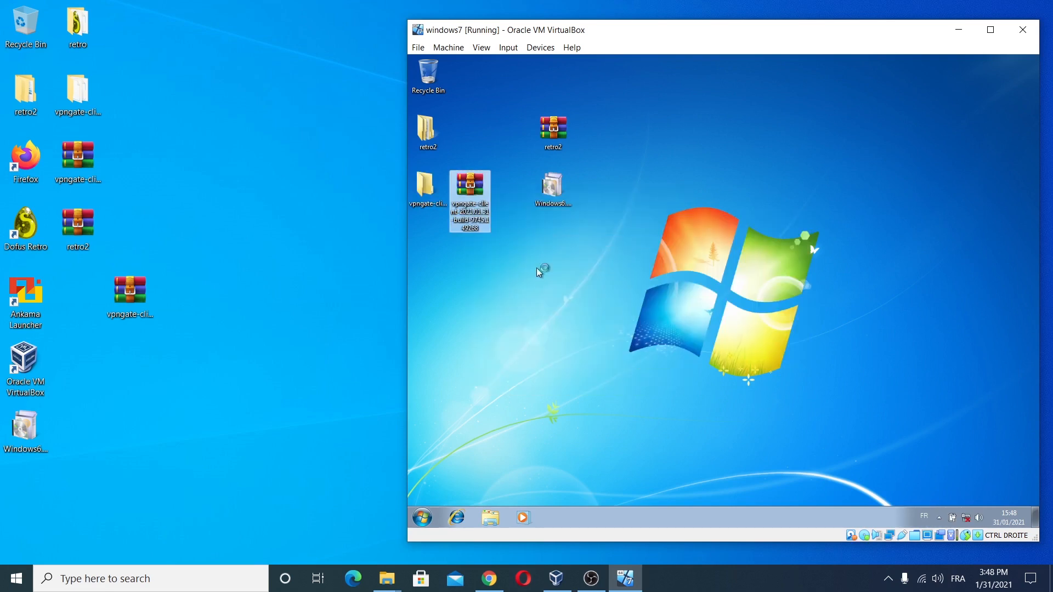
# Open the extracted vpngate-client folder and copy its full path
pyautogui.doubleClick(429, 188)
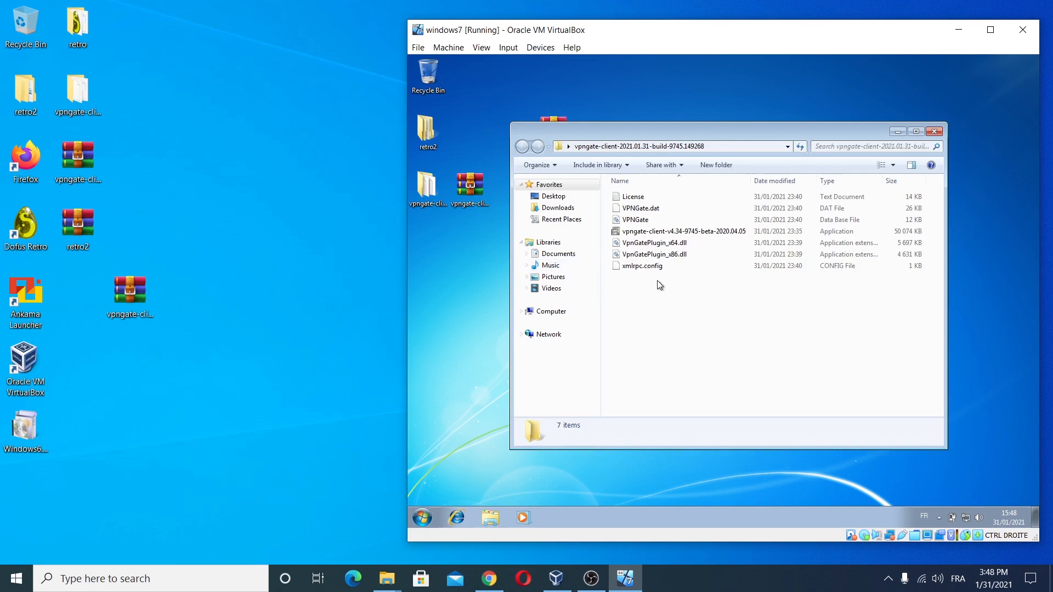
pyautogui.click(723, 148)
pyautogui.rightClick(692, 147)
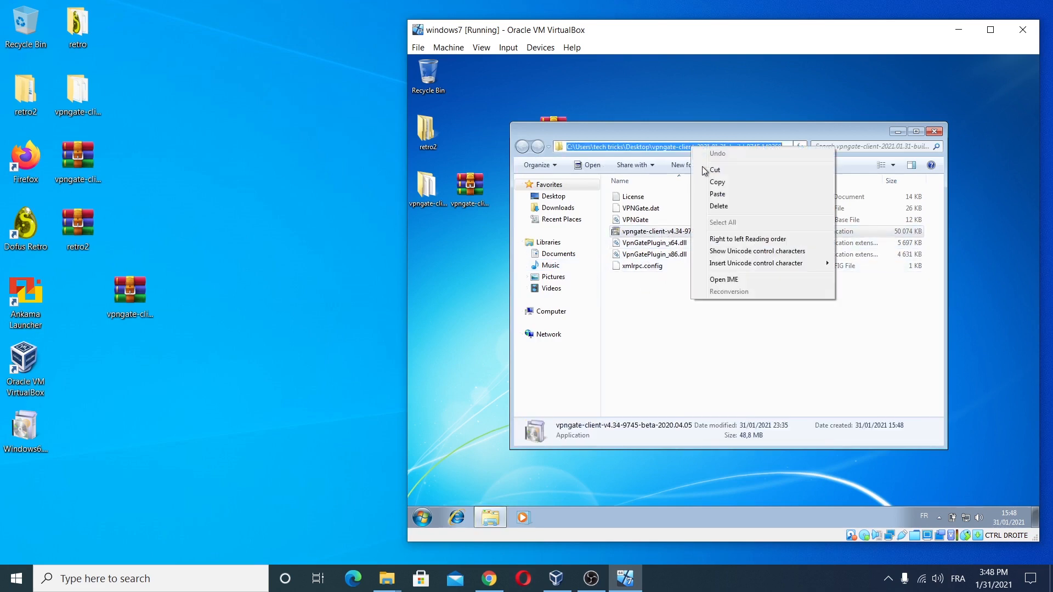
pyautogui.click(713, 183)
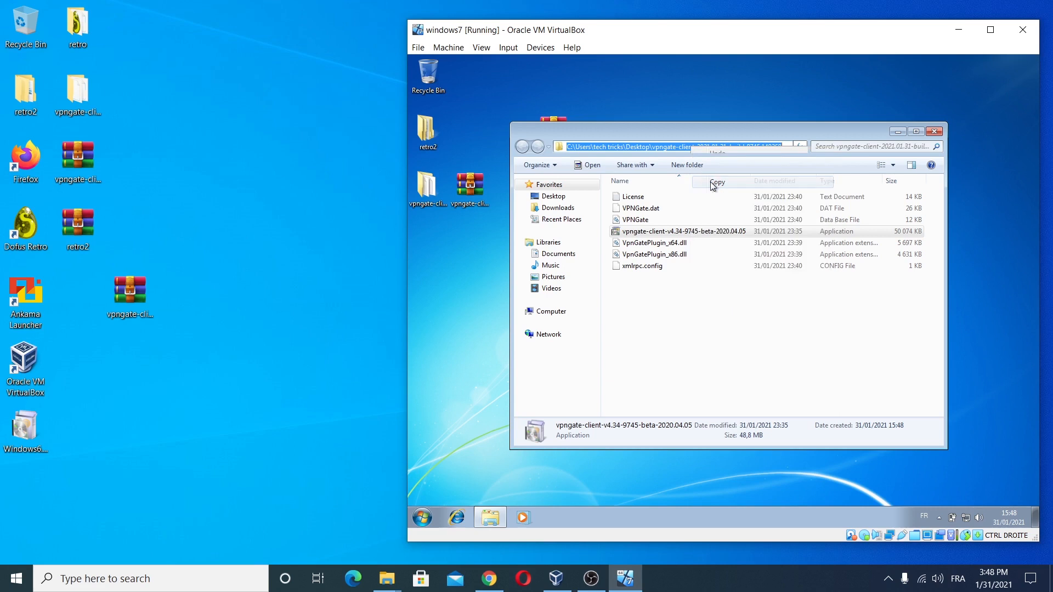
# Run the vpngate-client-v4.34-9745-beta-2020.04.05 installer, choose the SoftEther VPN Client component, and accept the license agreement
pyautogui.doubleClick(653, 232)
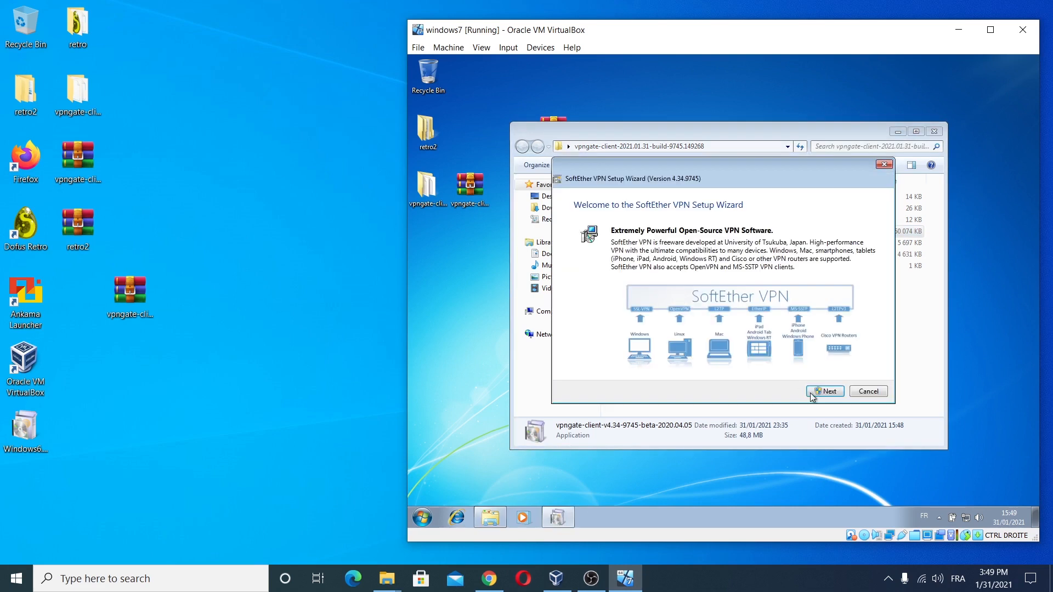
pyautogui.click(827, 393)
pyautogui.click(766, 296)
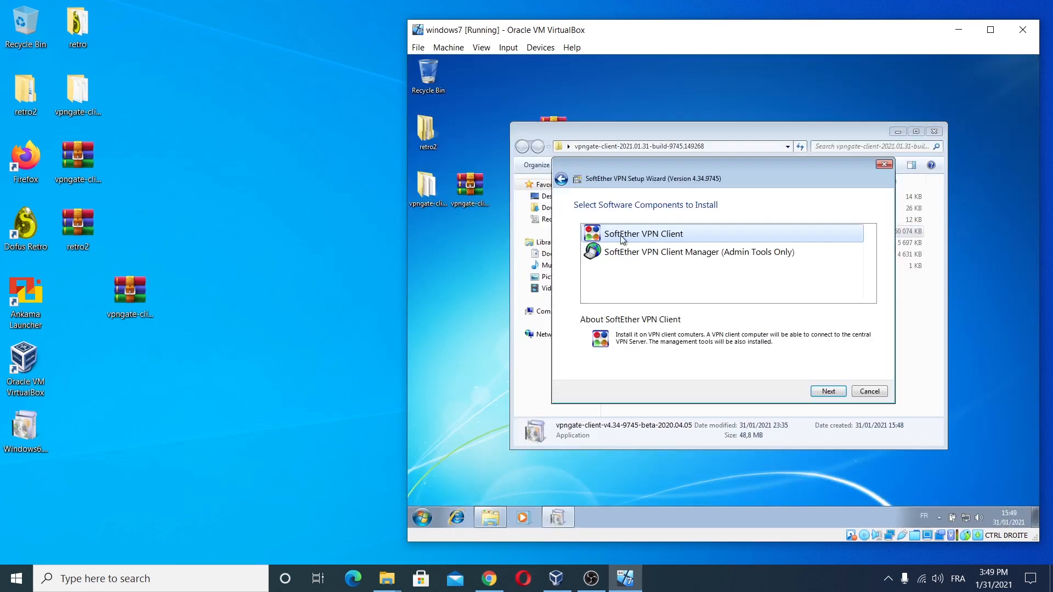
pyautogui.click(827, 391)
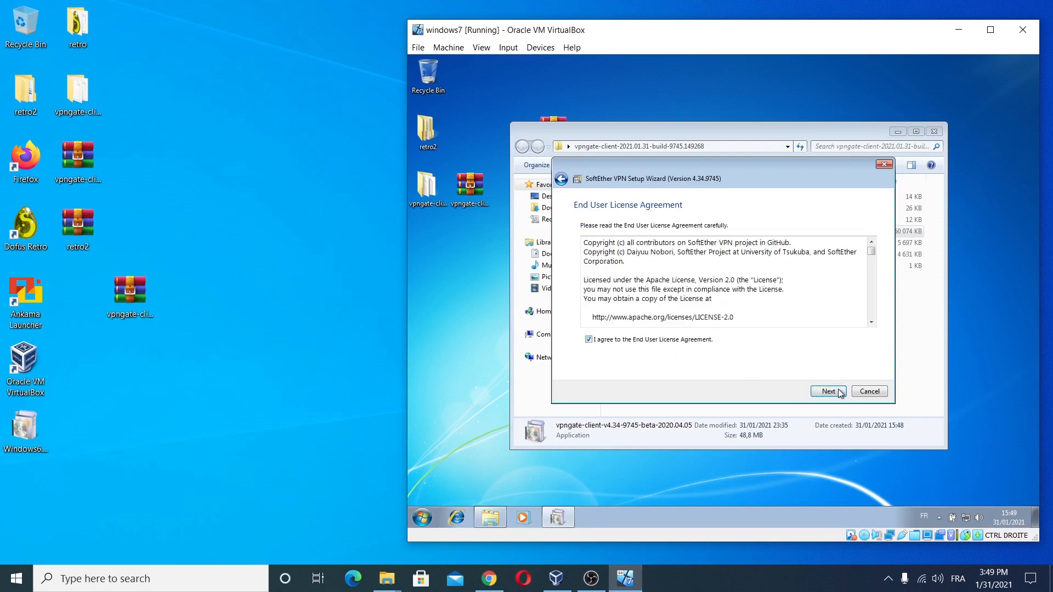
pyautogui.click(839, 392)
pyautogui.click(836, 392)
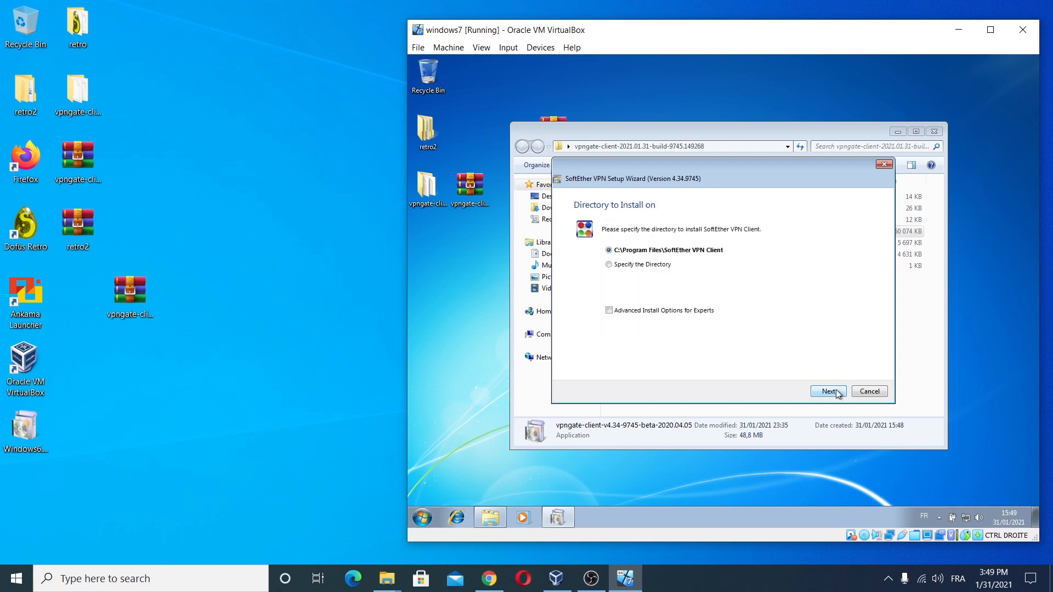
# Specify the copied vpngate-client folder path as the install directory, install SoftEther VPN Client, and finish with the client manager set to start
pyautogui.click(609, 266)
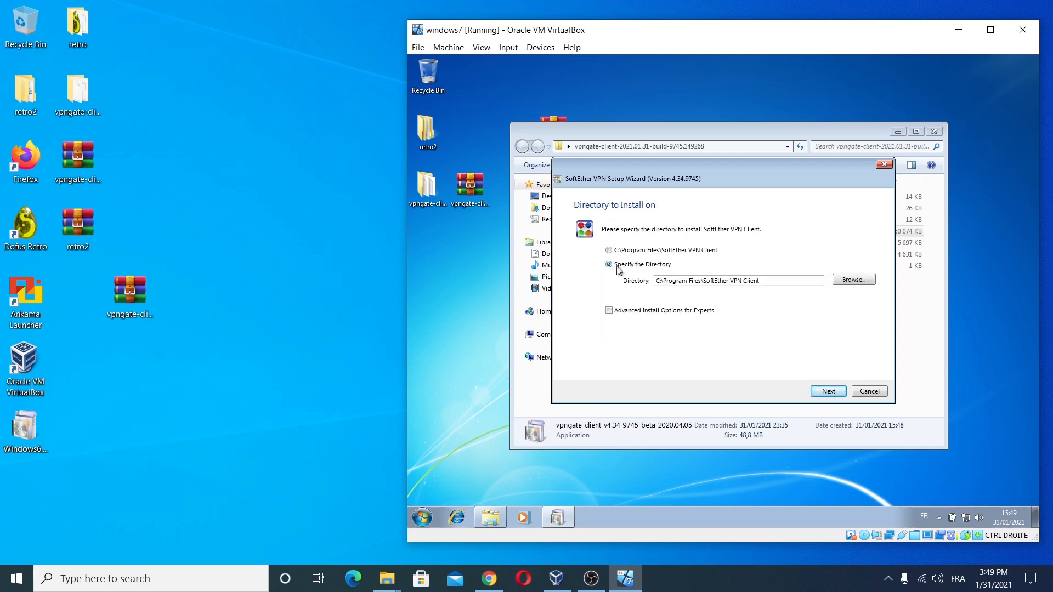
pyautogui.click(772, 284)
pyautogui.hotkey('ctrl', 'a')
pyautogui.hotkey('ctrl', 'v')
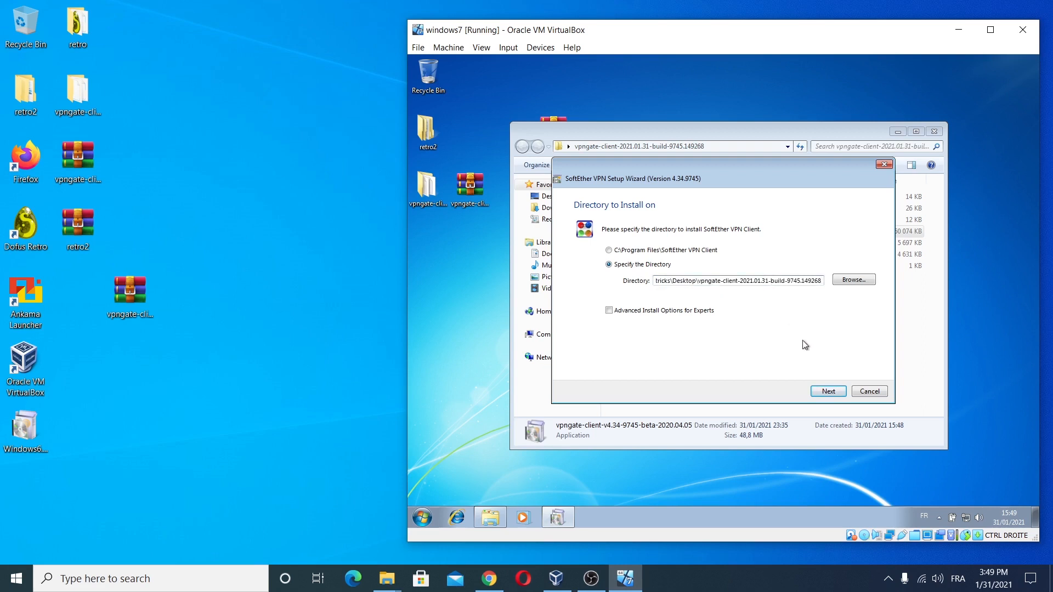
pyautogui.click(829, 392)
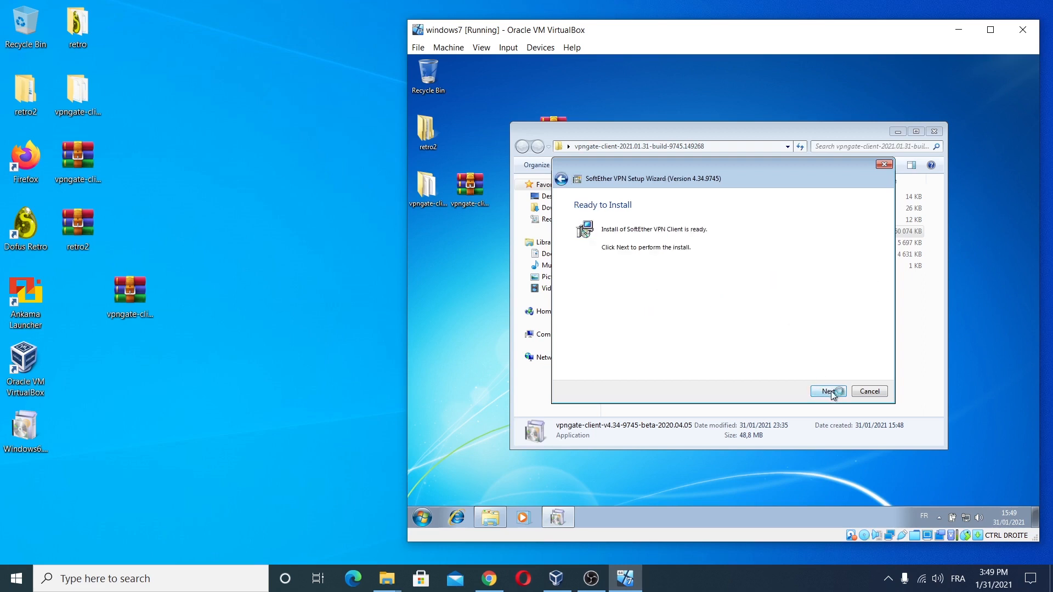
pyautogui.click(829, 391)
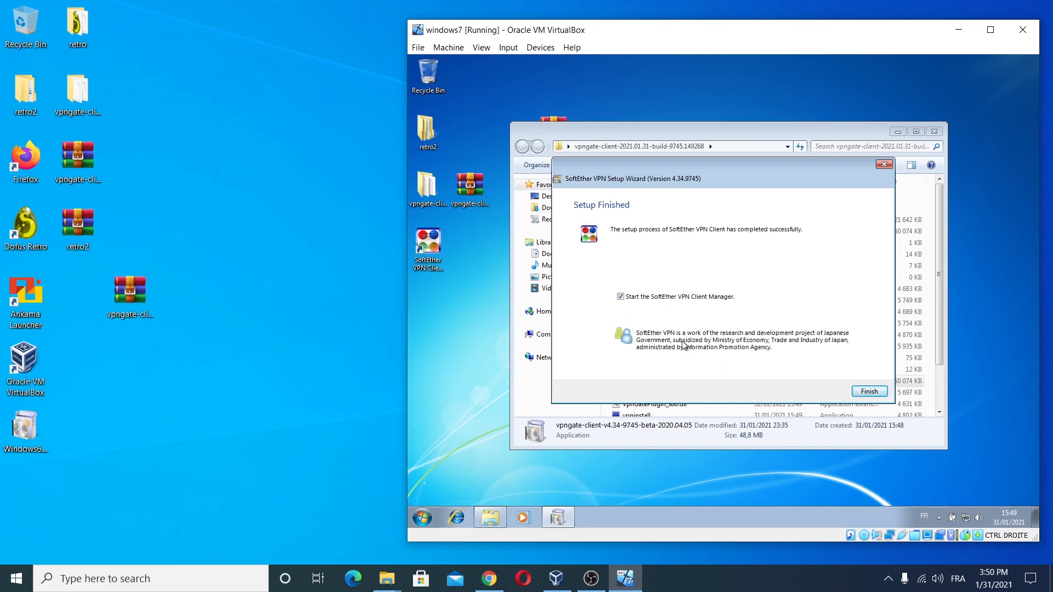
pyautogui.click(868, 392)
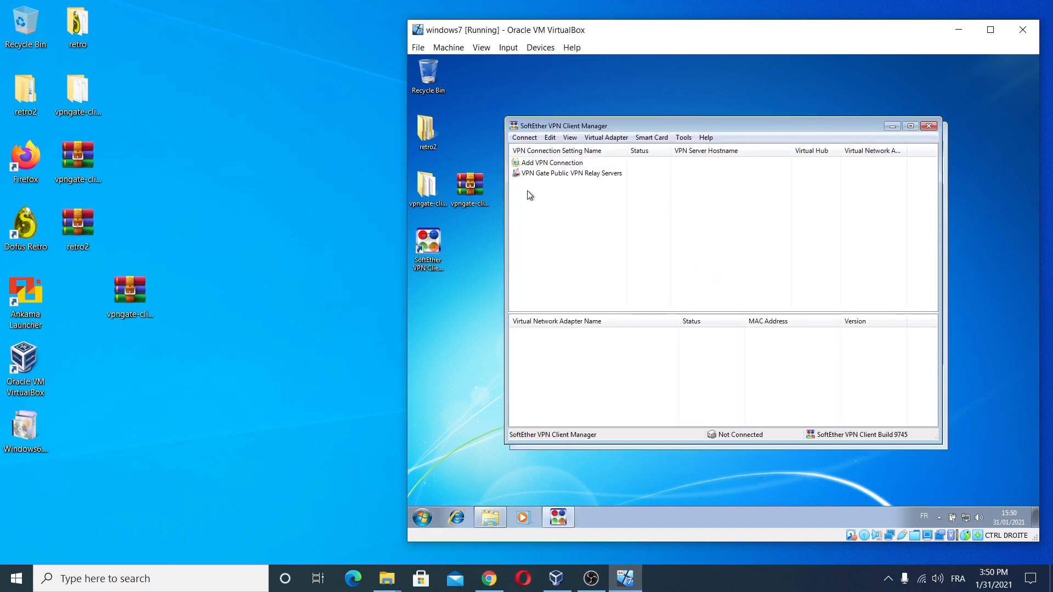
# Connect to the Japan server with 266,3 Mbps line speed from the VPN Gate Public VPN Relay Servers list
pyautogui.click(550, 174)
pyautogui.doubleClick(545, 174)
pyautogui.click(769, 444)
pyautogui.scroll(-5, 631, 287)
pyautogui.scroll(-5, 719, 327)
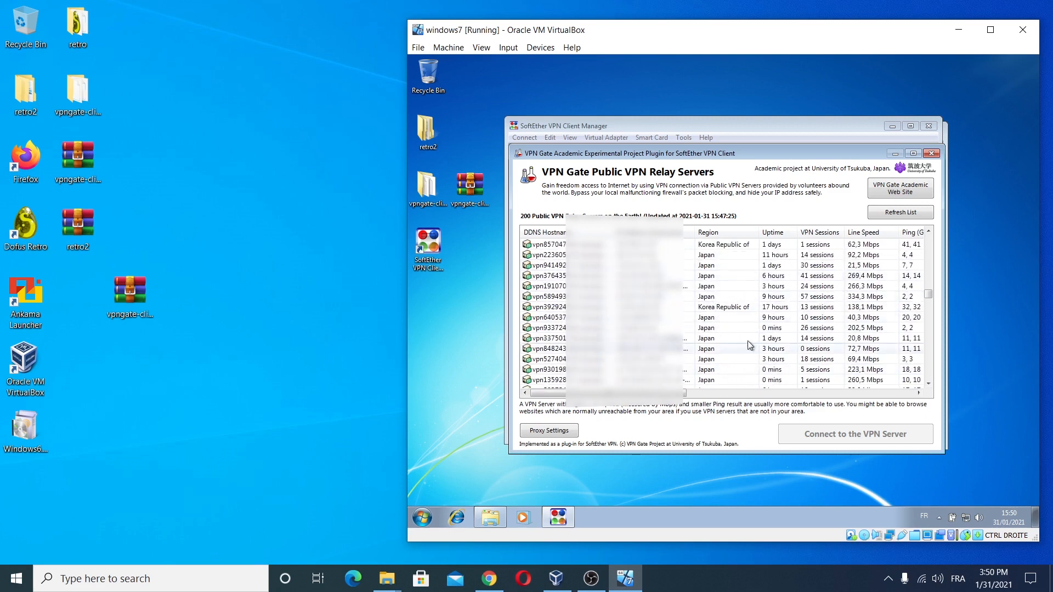
pyautogui.doubleClick(715, 290)
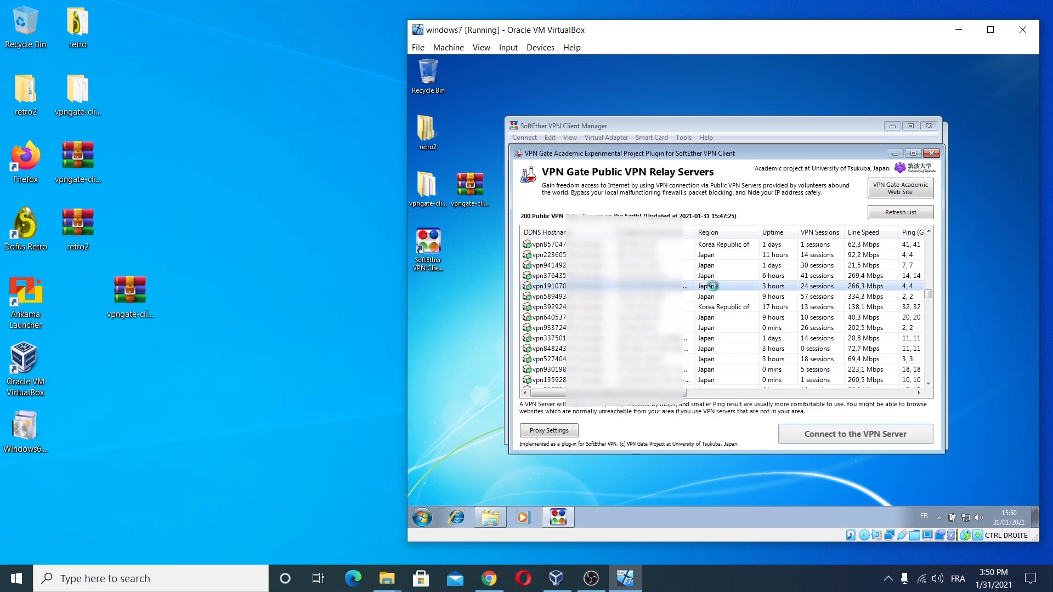
pyautogui.click(748, 399)
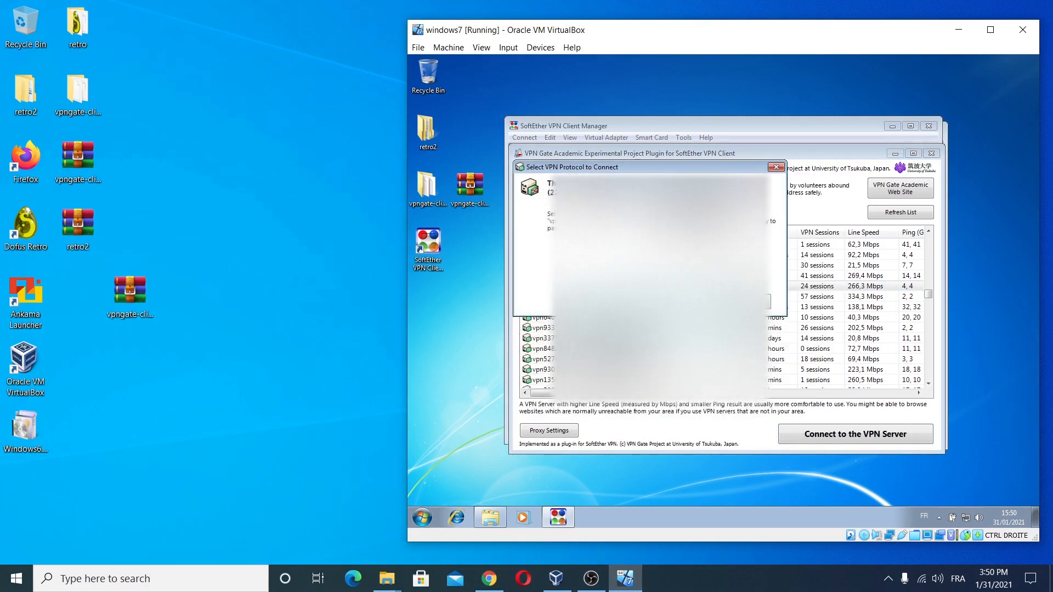
pyautogui.click(690, 302)
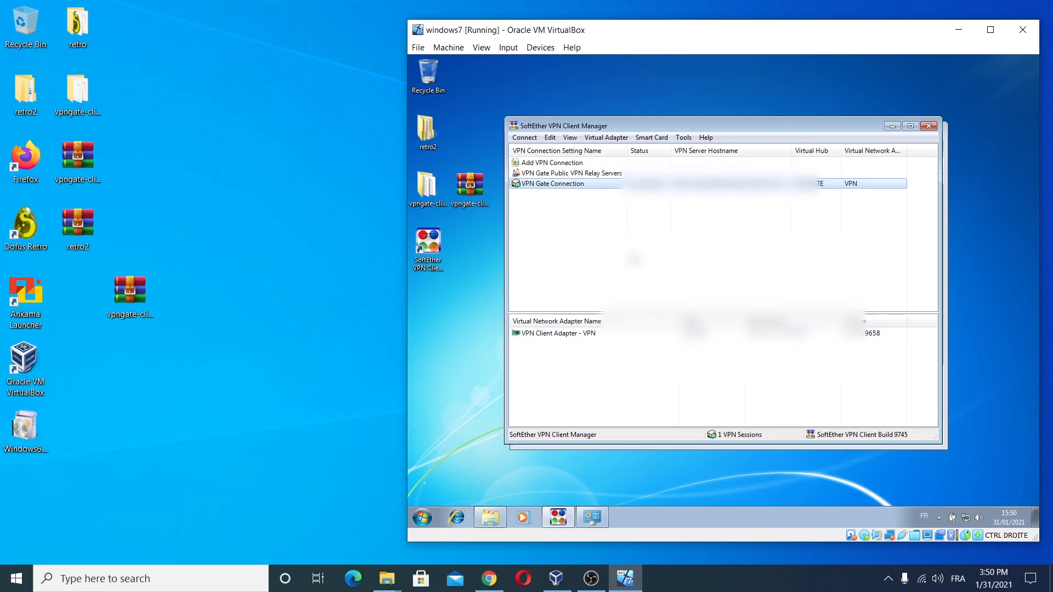
# Run Dofus Retro from the guest's retro2\retro folder, maximize its window, and submit the account login
pyautogui.doubleClick(426, 130)
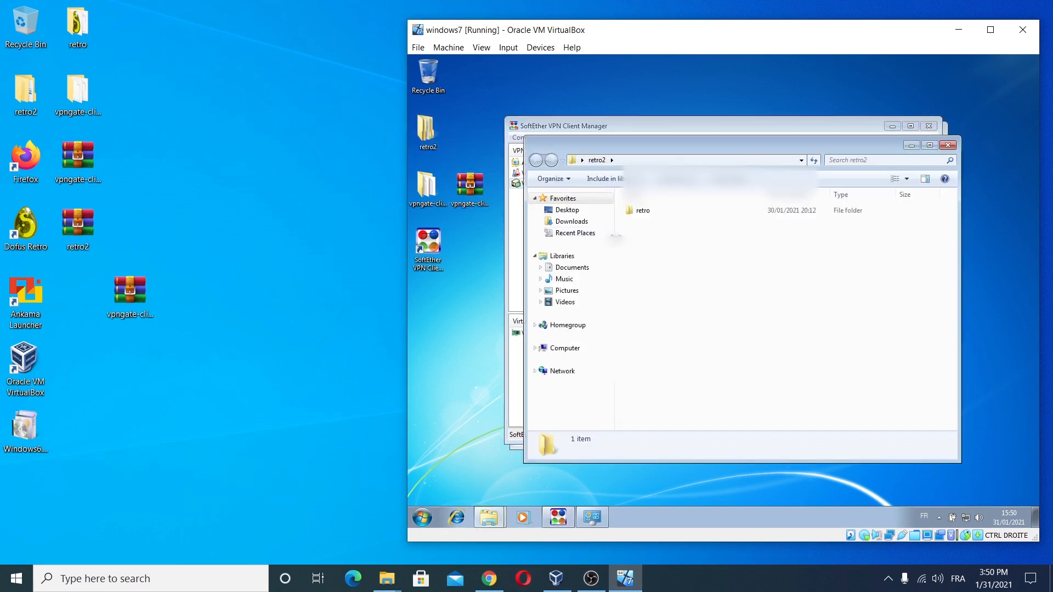
pyautogui.doubleClick(666, 210)
pyautogui.doubleClick(688, 302)
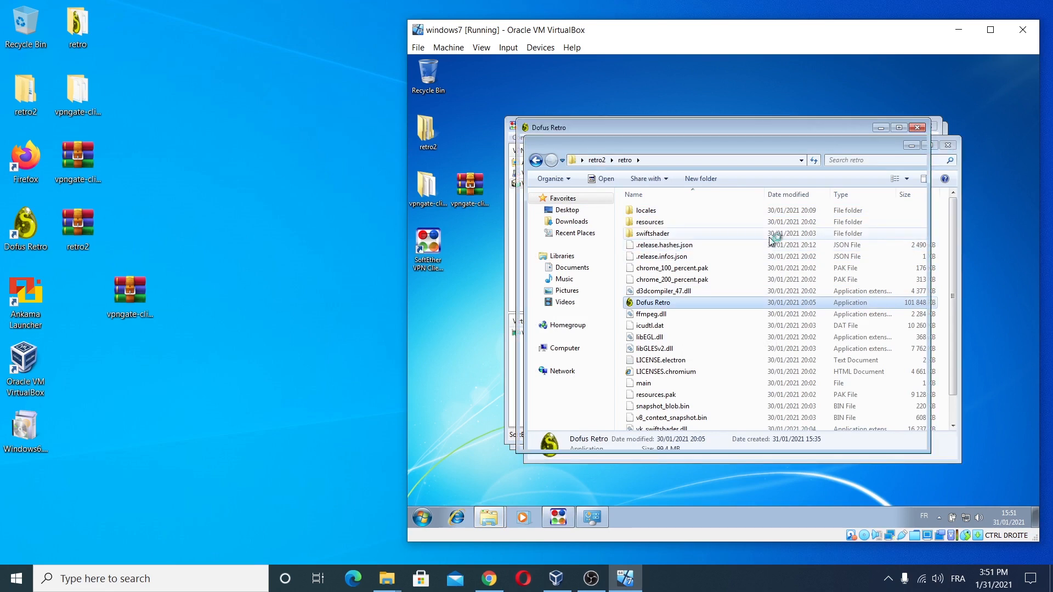
pyautogui.click(899, 127)
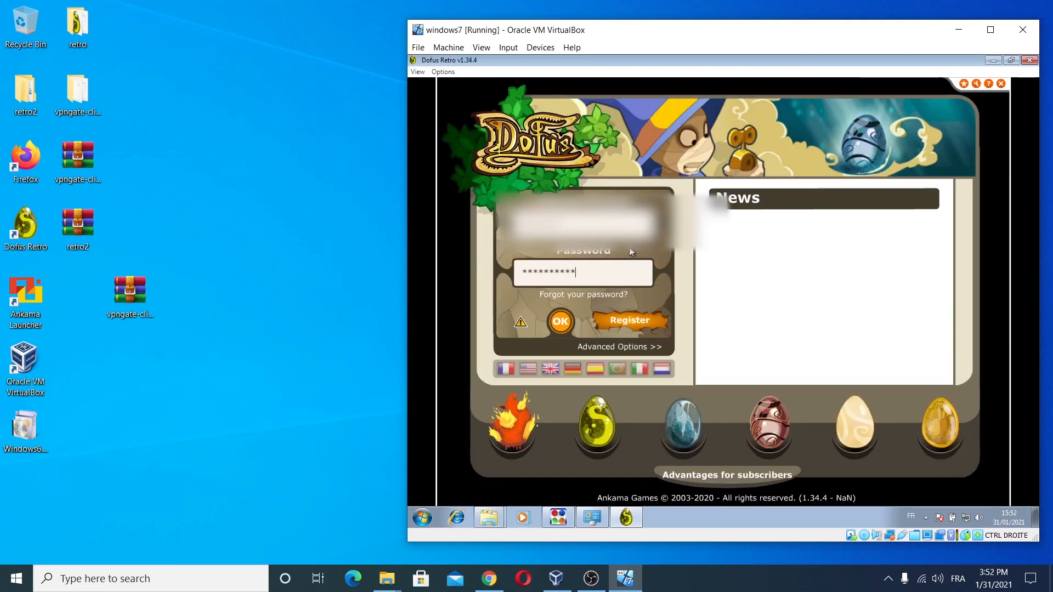
pyautogui.click(564, 323)
# Switch to the host, run Dofus Retro from its retro2\retro folder, and log in through to the character selection
pyautogui.click(194, 245)
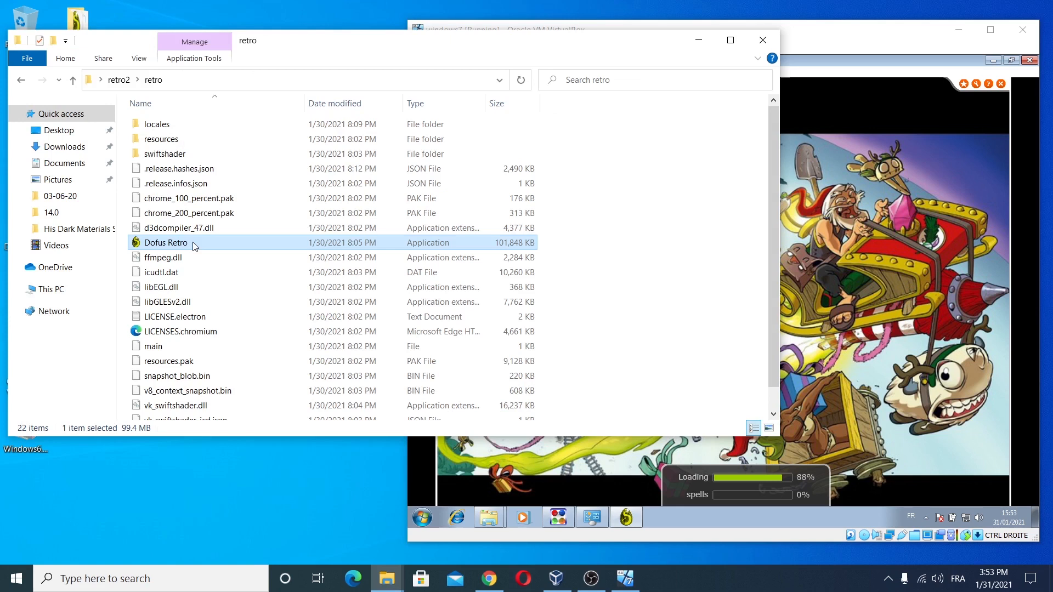
pyautogui.doubleClick(194, 245)
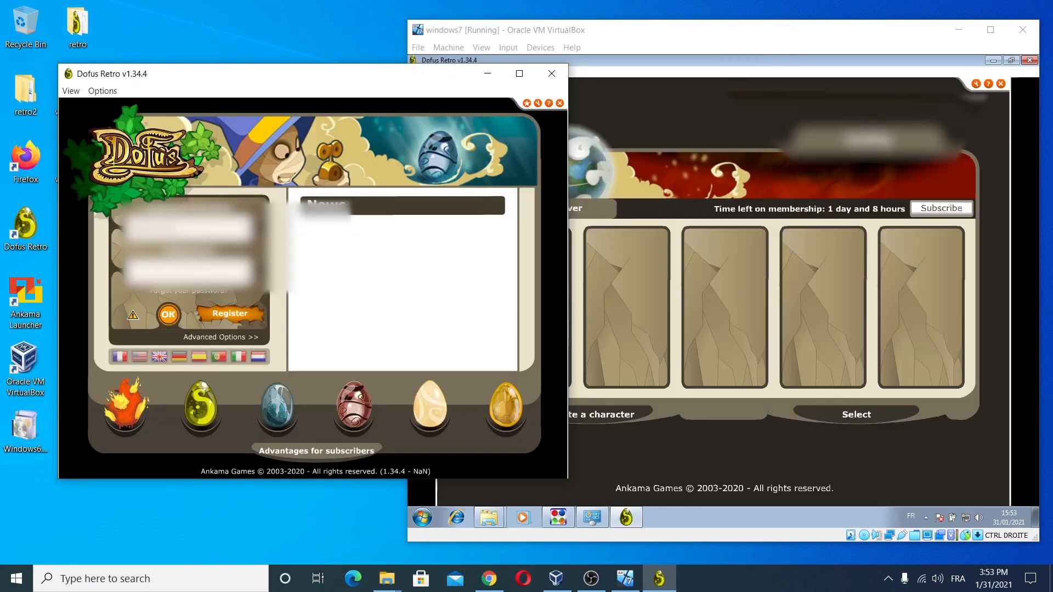
pyautogui.press('Return')
pyautogui.press('Return')
pyautogui.doubleClick(530, 290)
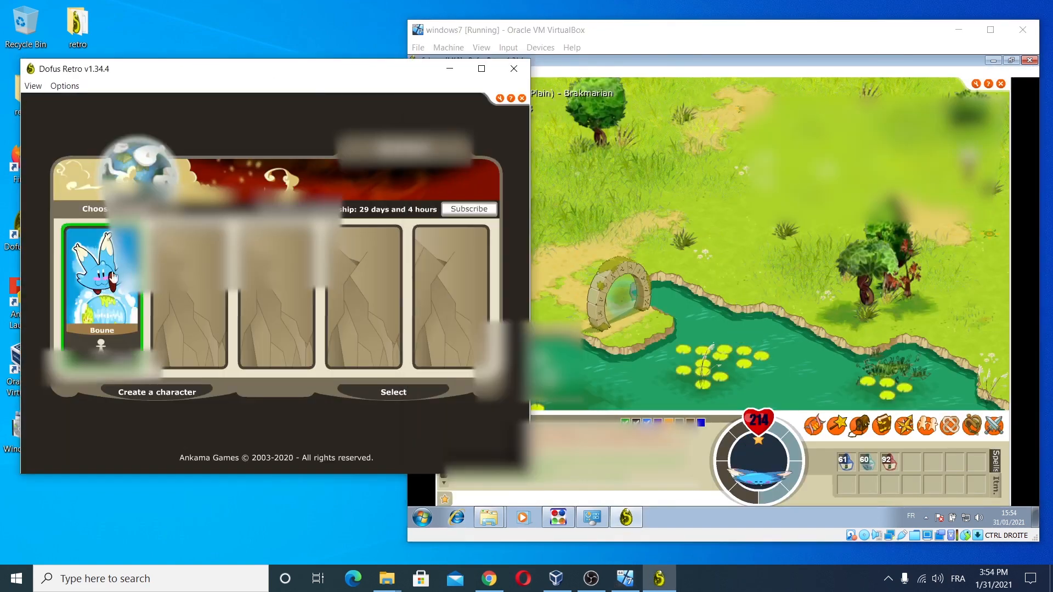
# Walk the character across the Scaraleaf Plain map in the guest's Dofus Retro window
pyautogui.rightClick(785, 219)
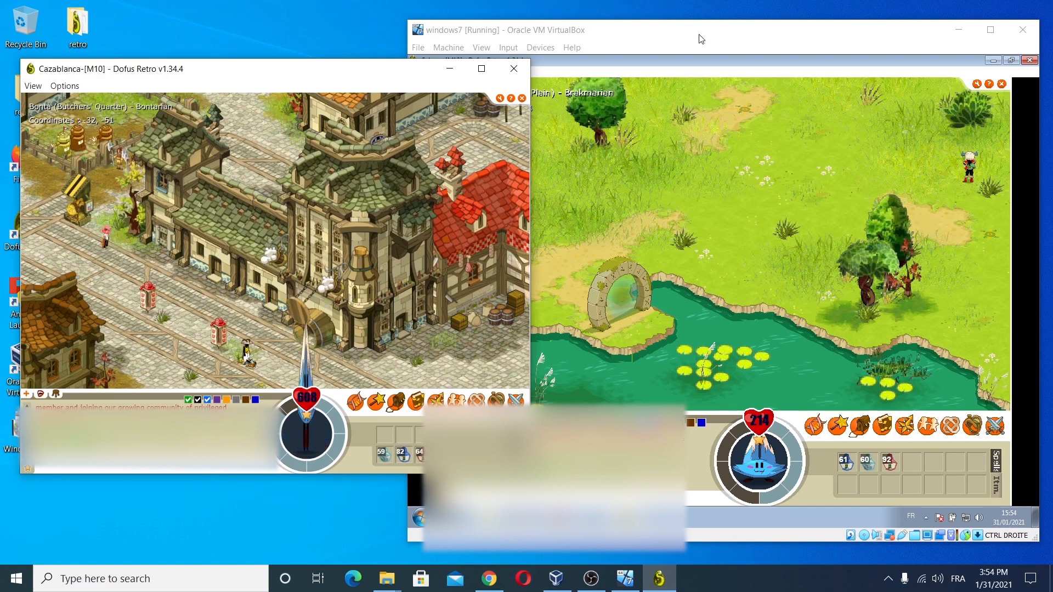
pyautogui.click(730, 190)
pyautogui.click(807, 202)
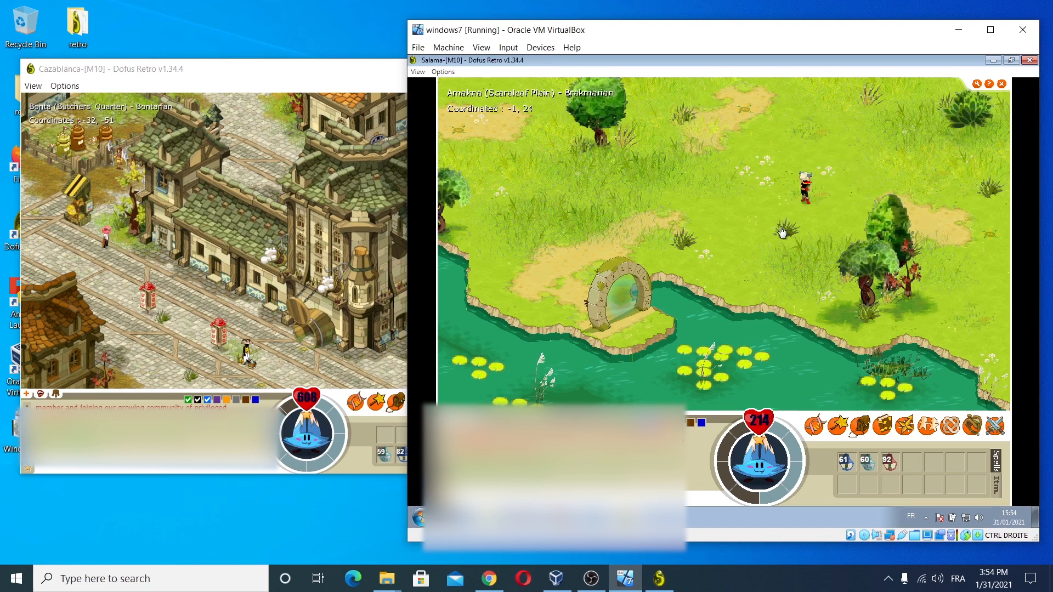